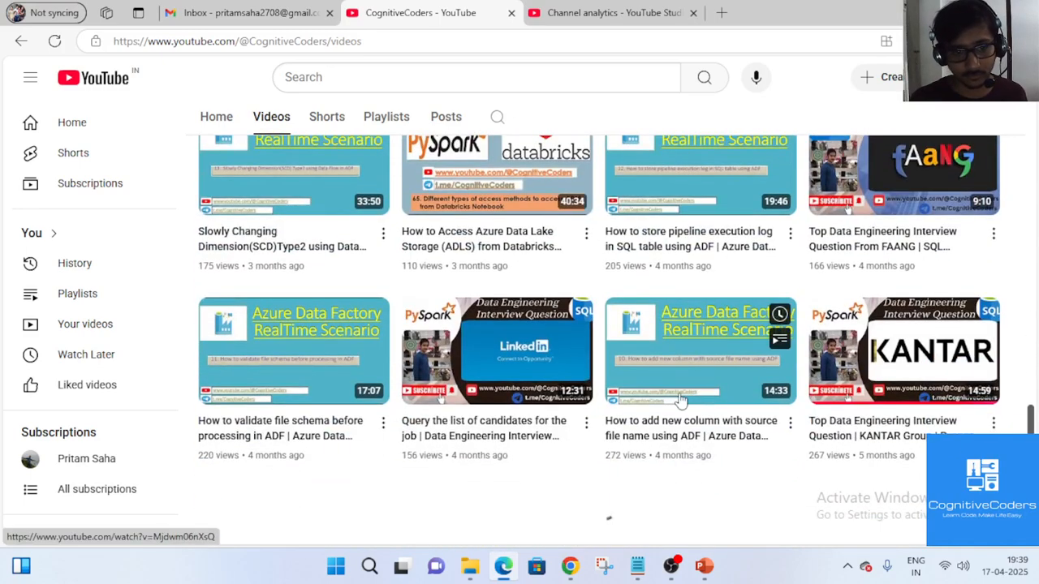
- Look through the video list on the CognitiveCoders YouTube channel
scroll(581, 393, "down", 3)
scroll(296, 226, "up", 3)
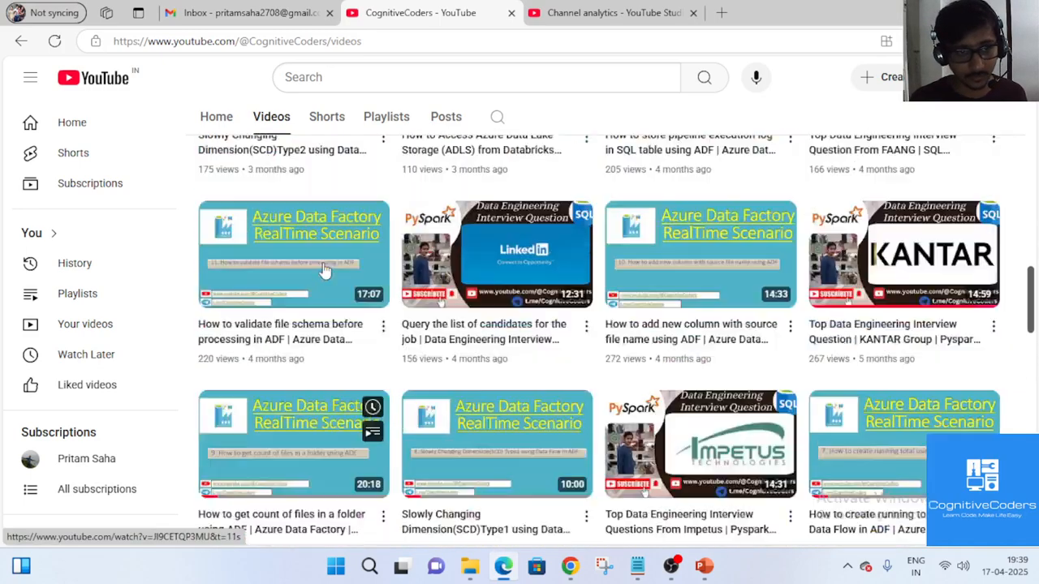
scroll(288, 391, "down", 15)
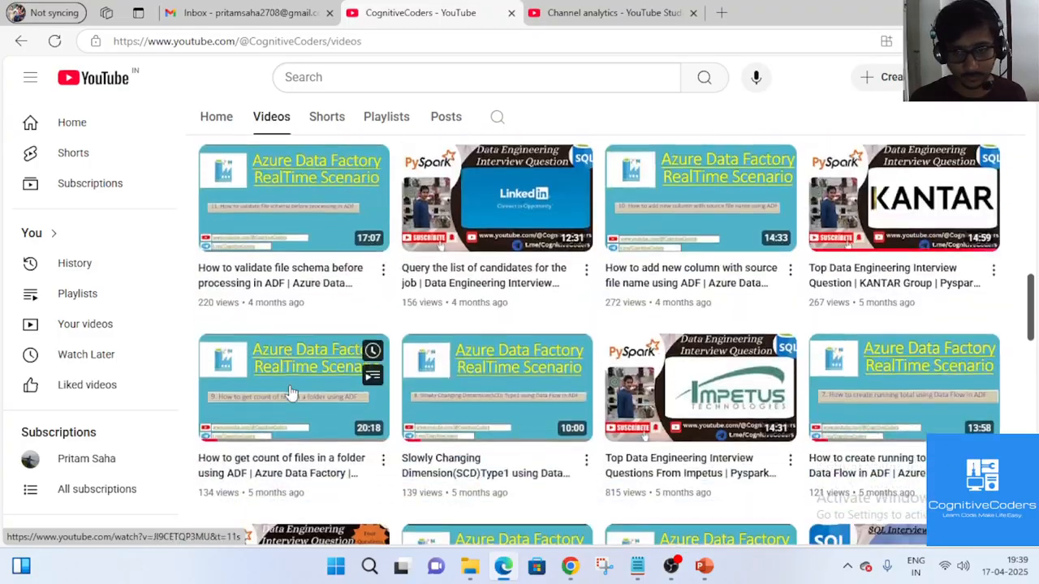
scroll(341, 397, "up", 15)
scroll(355, 389, "up", 15)
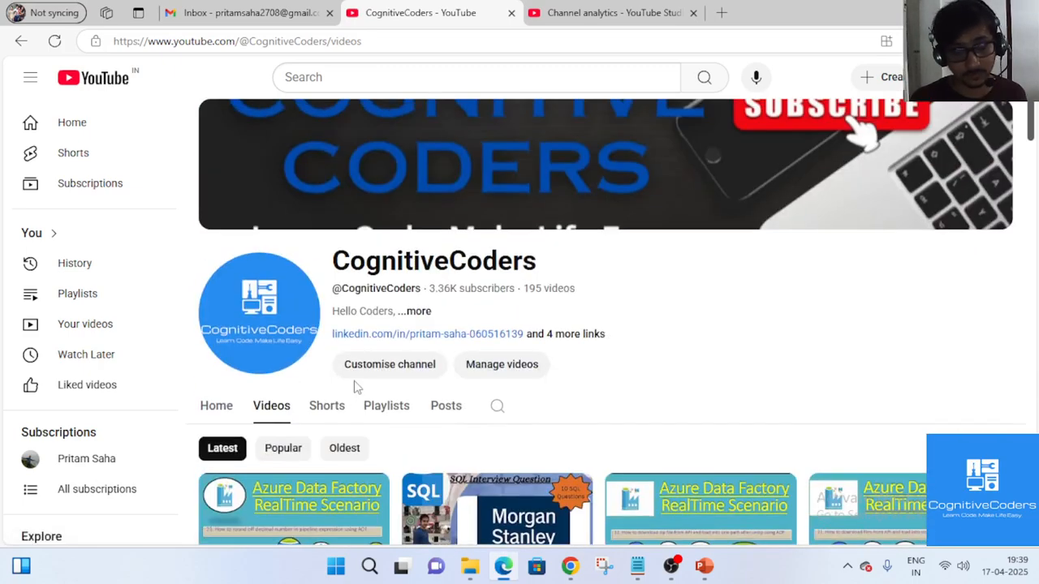
scroll(365, 391, "down", 2)
scroll(455, 381, "up", 2)
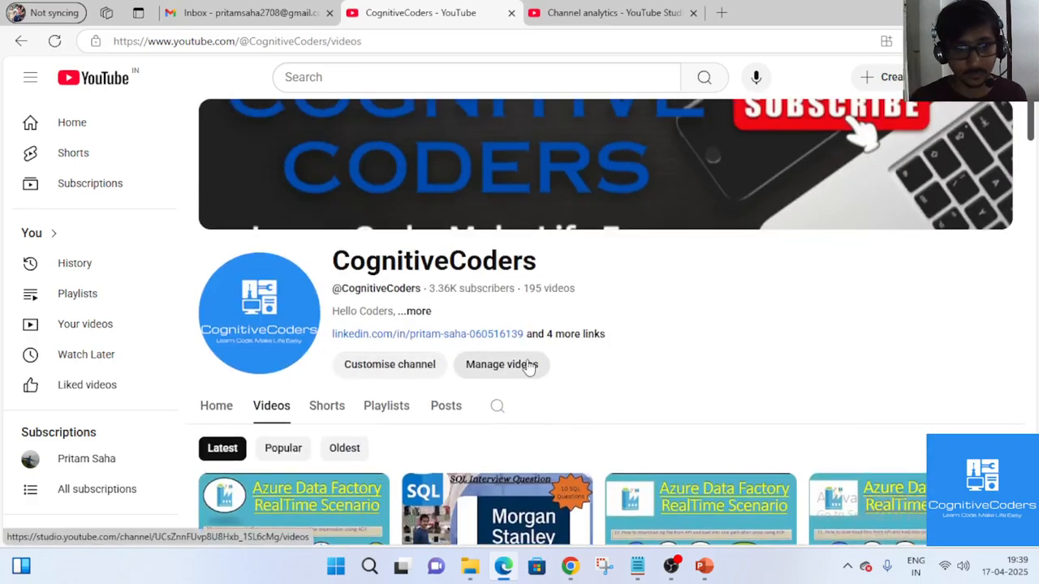
scroll(531, 367, "down", 3)
scroll(530, 365, "down", 4)
scroll(529, 365, "up", 7)
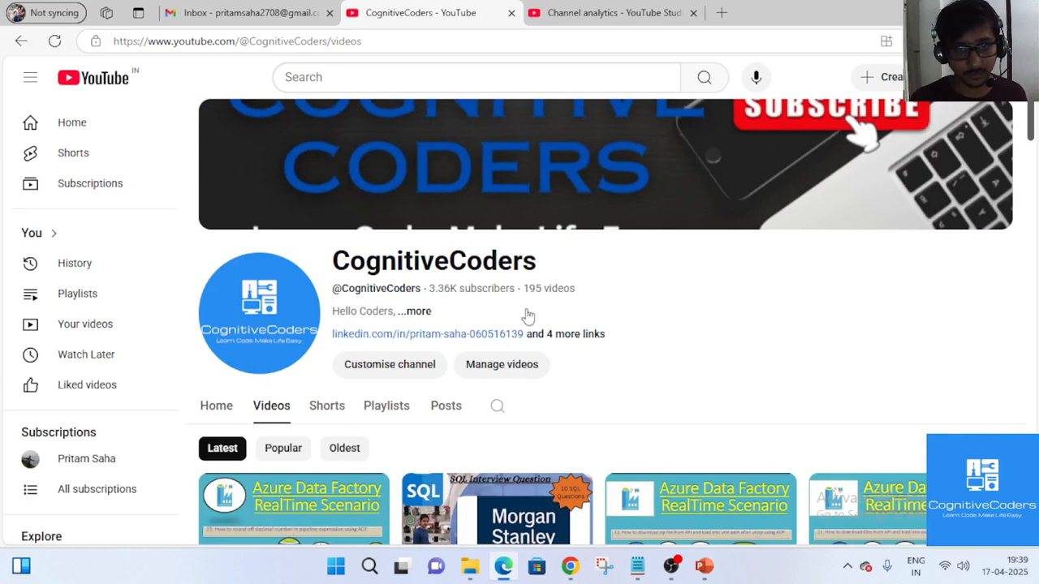
- Switch to the Azure portal in Chrome and open the edit view of emp_login.csv in the demo container's source directory
left_click(570, 566)
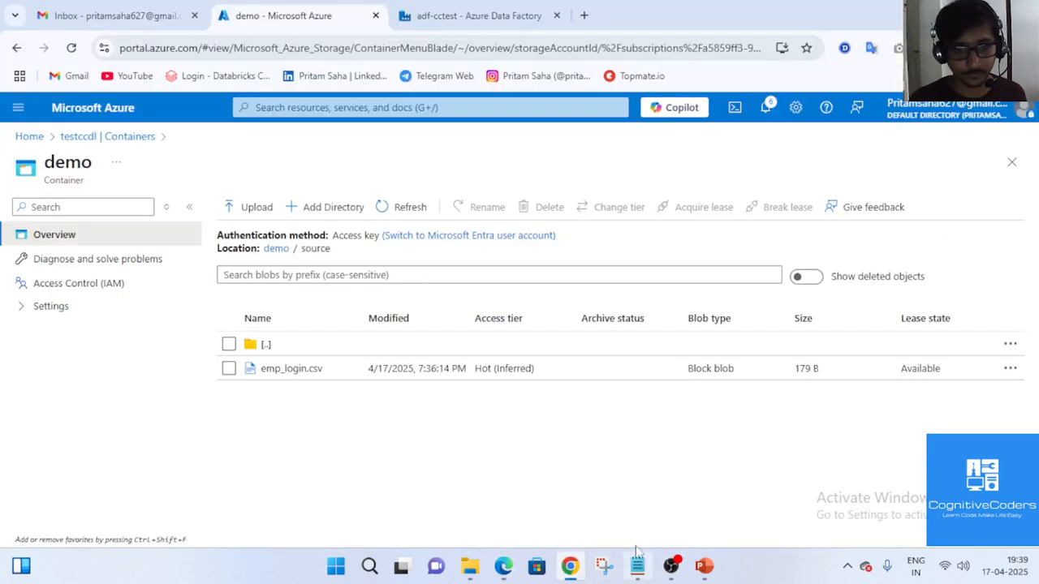
left_click(279, 369)
left_click(537, 245)
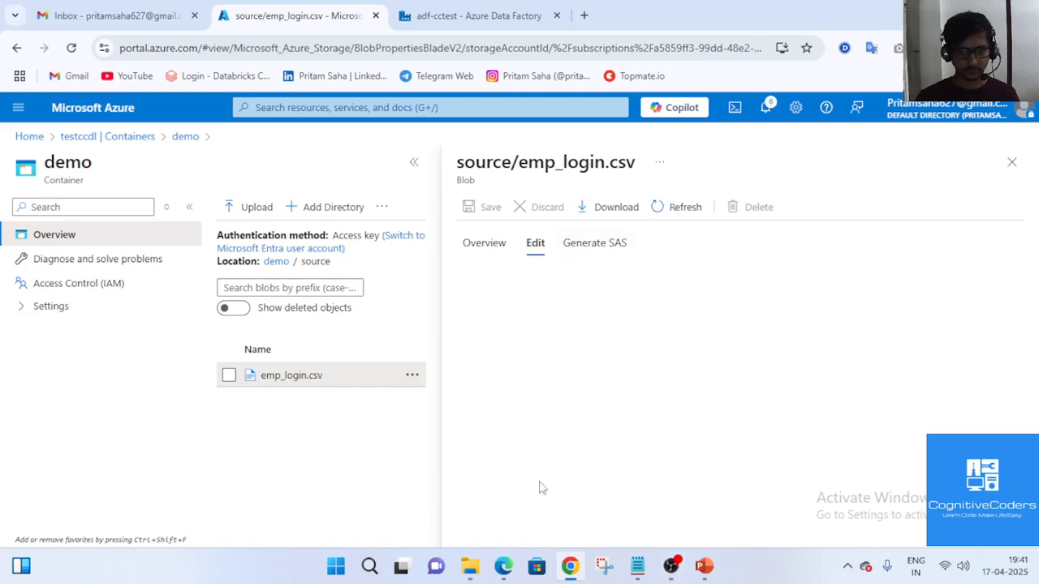
- Open the emp_login file from Downloads in Excel, widen the login_timestamp_UTC column to read its values, and minimize both windows
mouse_move(469, 565)
left_click(404, 479)
double_click(240, 253)
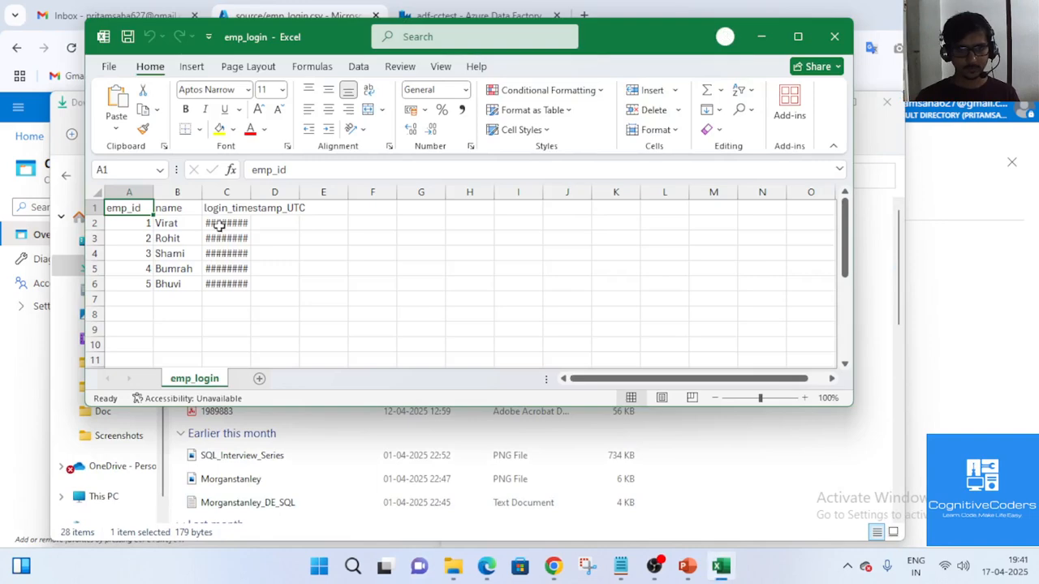
double_click(249, 195)
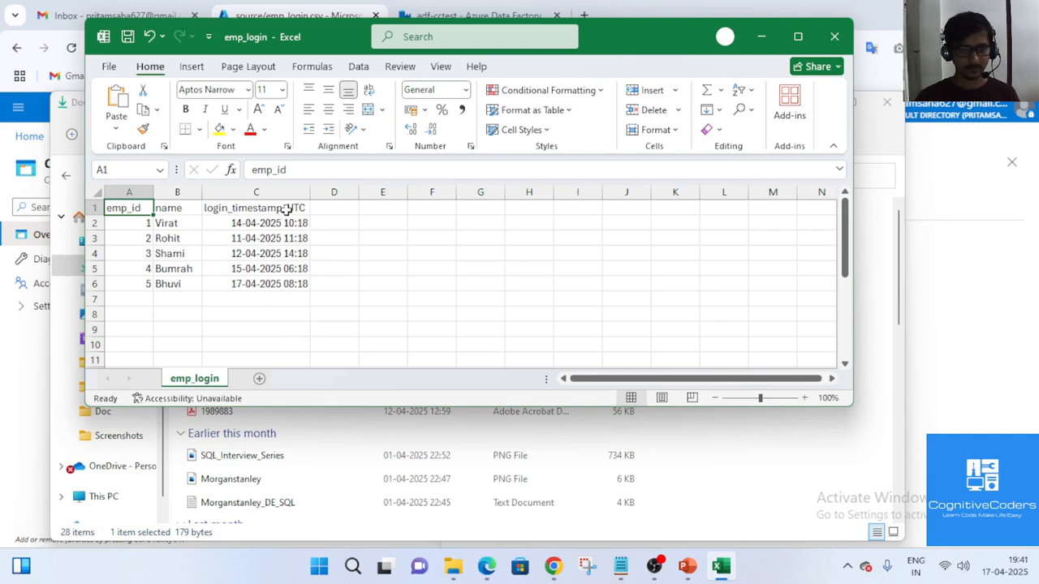
left_click(344, 209)
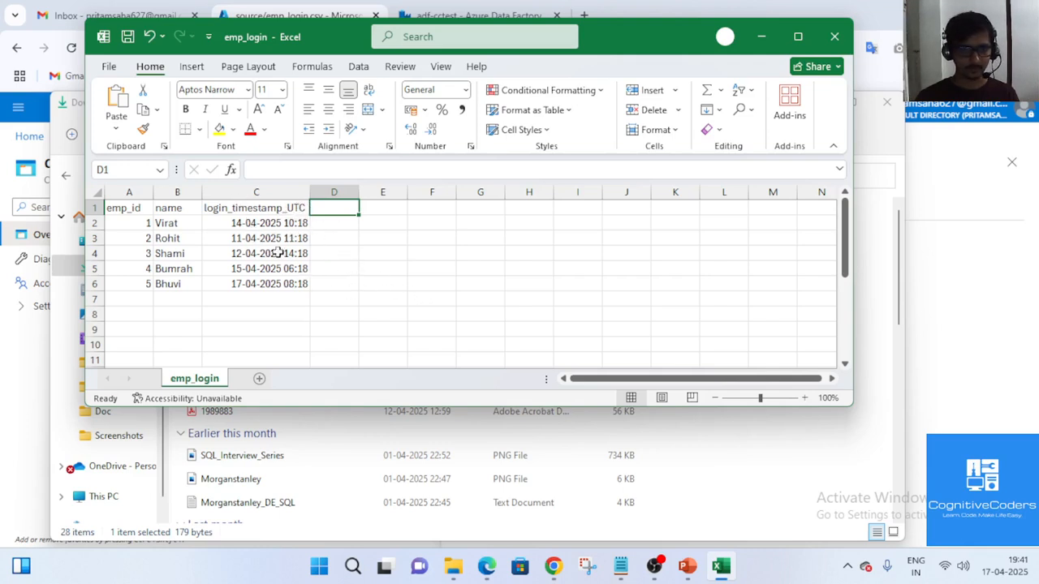
left_click(761, 36)
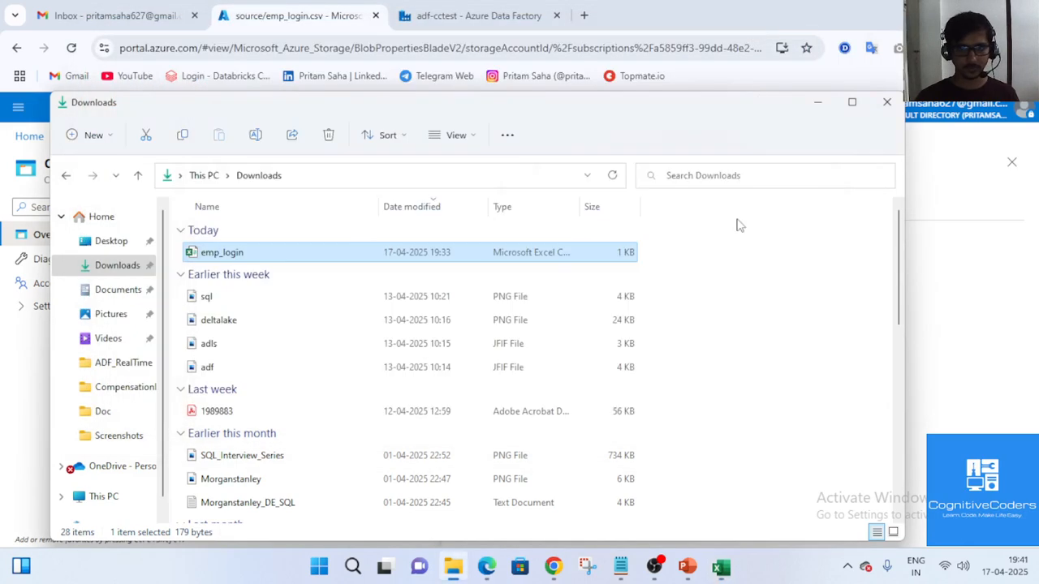
left_click(817, 102)
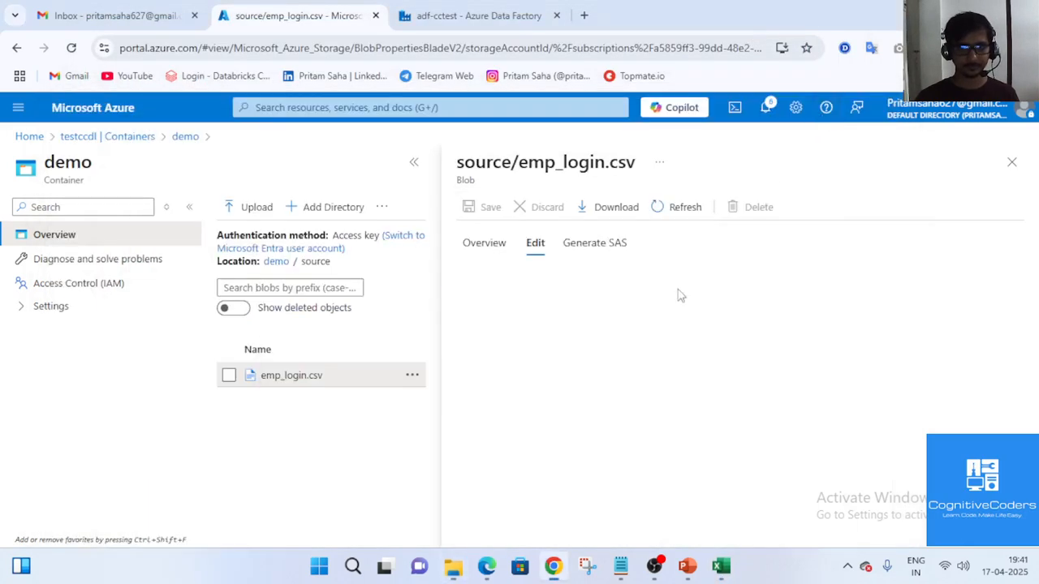
- Close the emp_login.csv blob view, switch to the adf-cctest data factory and create a new data flow
left_click(1011, 162)
left_click(399, 8)
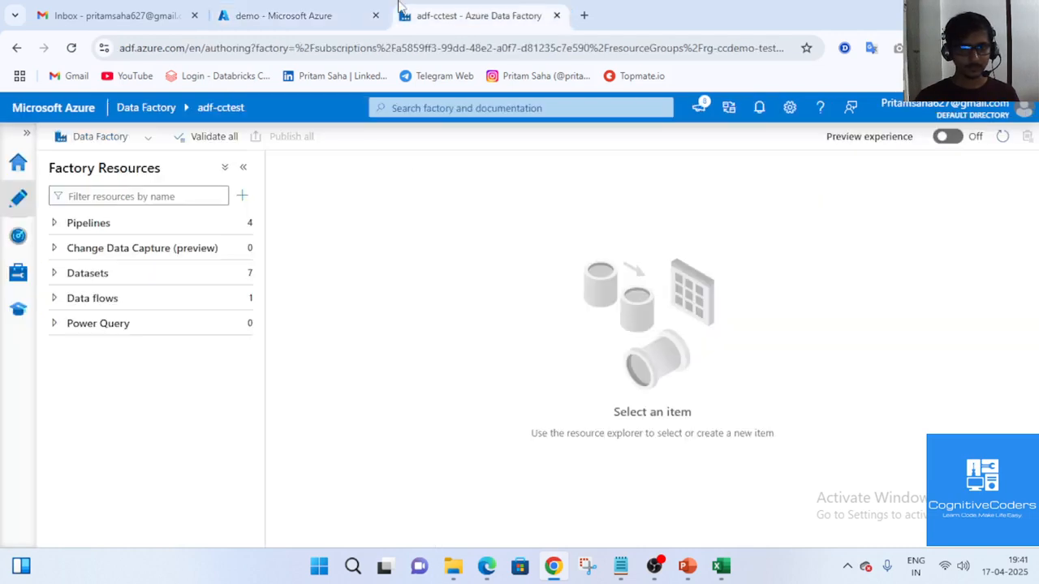
left_click(246, 299)
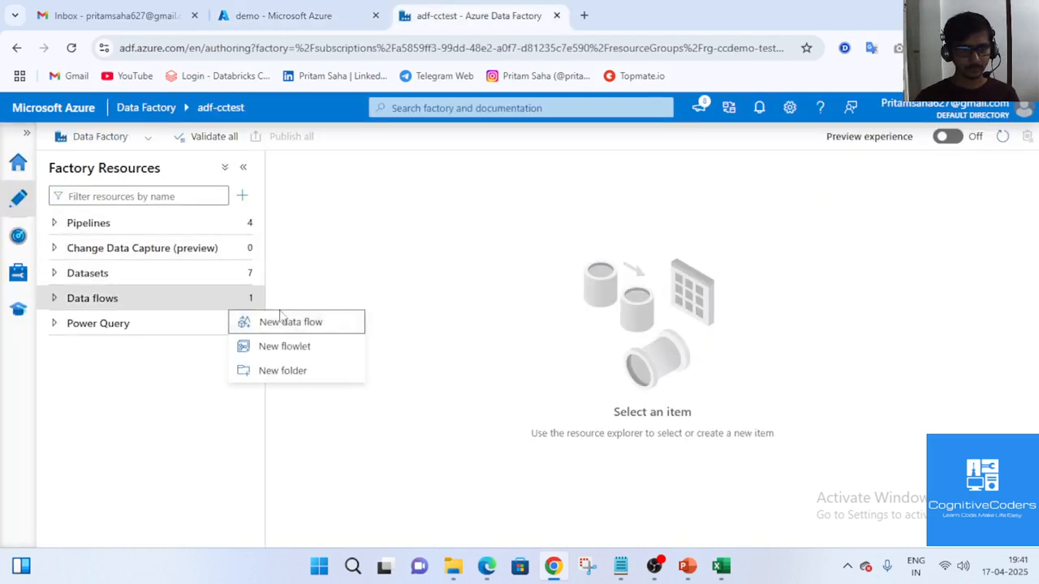
left_click(292, 325)
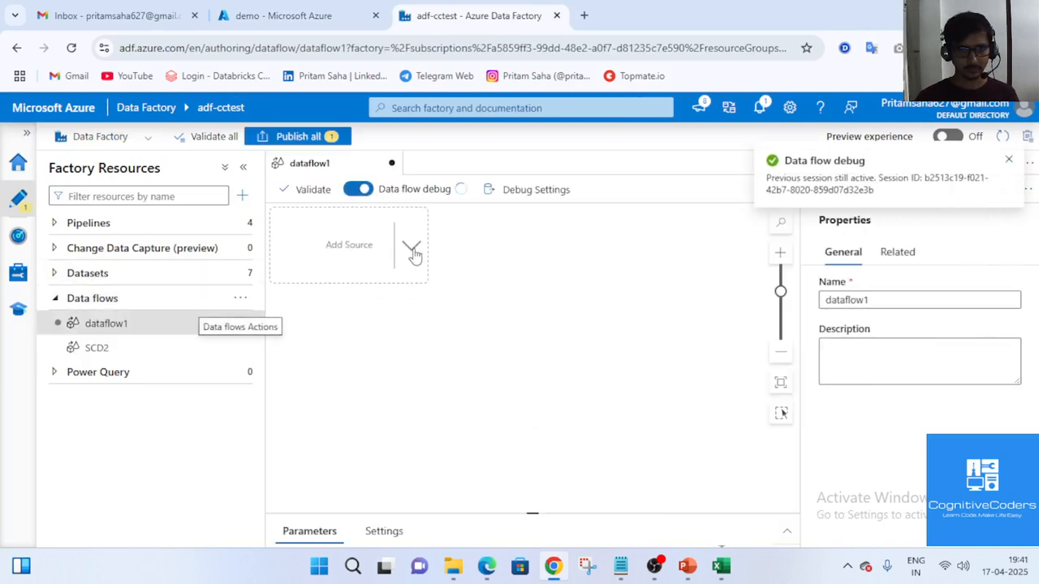
- Add a source to the data flow and hide the data flow's properties
left_click(411, 251)
left_click(459, 259)
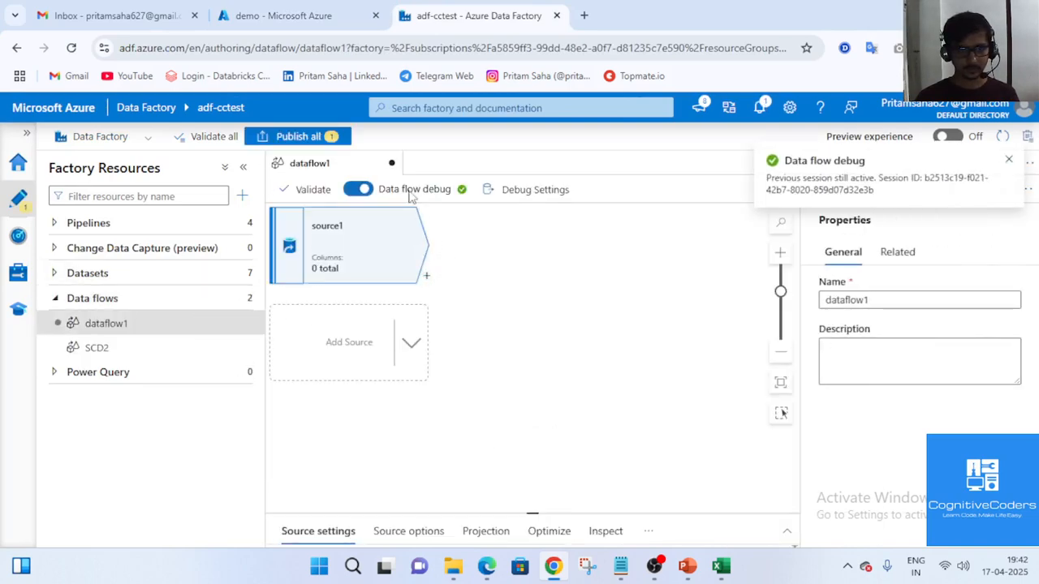
left_click(999, 189)
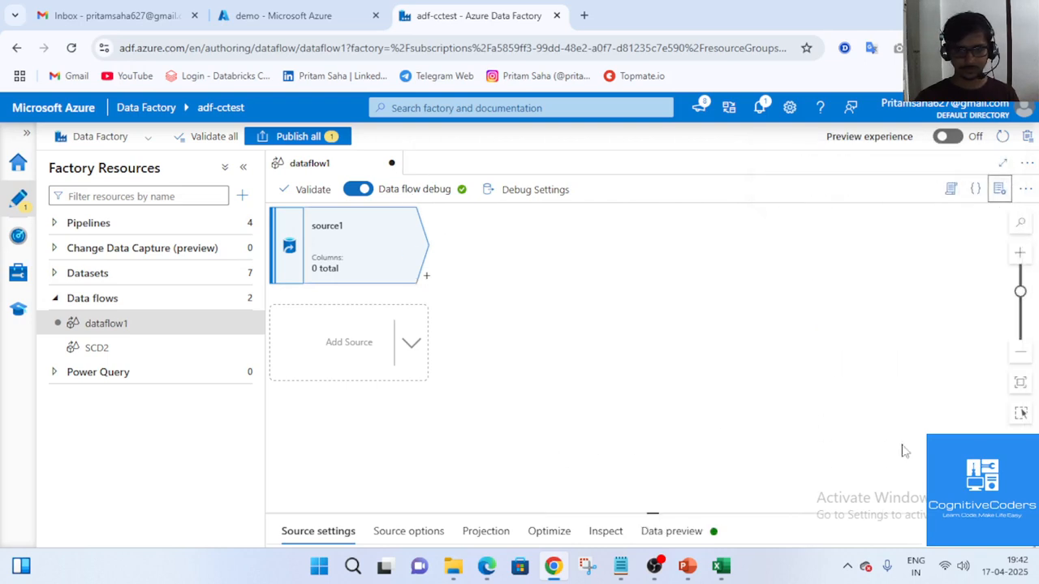
- Start a new dataset for source1 with Azure Data Lake Storage as the data store and DelimitedText as the format
left_click(1026, 539)
left_click(678, 404)
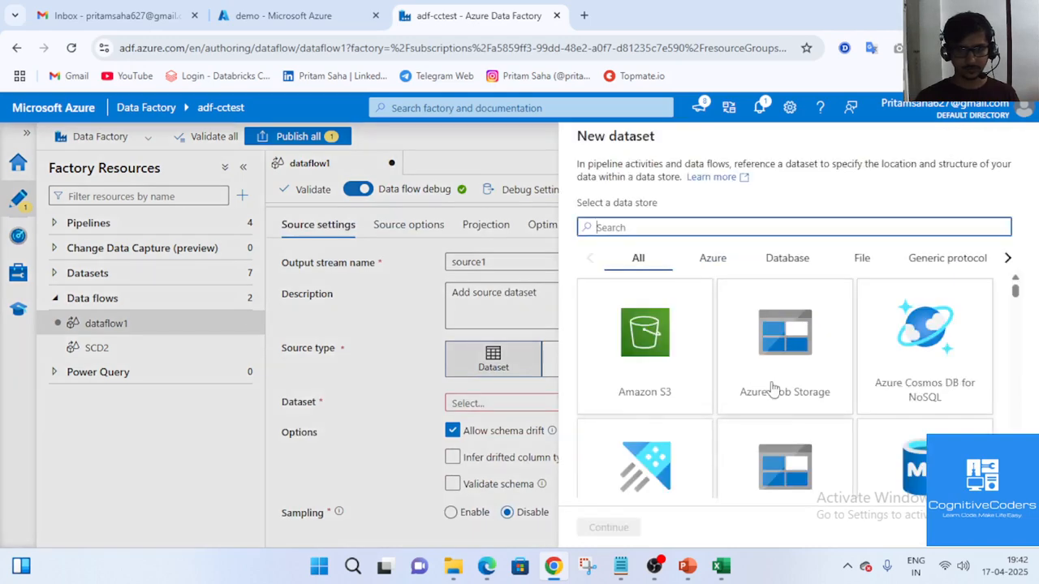
left_click(795, 461)
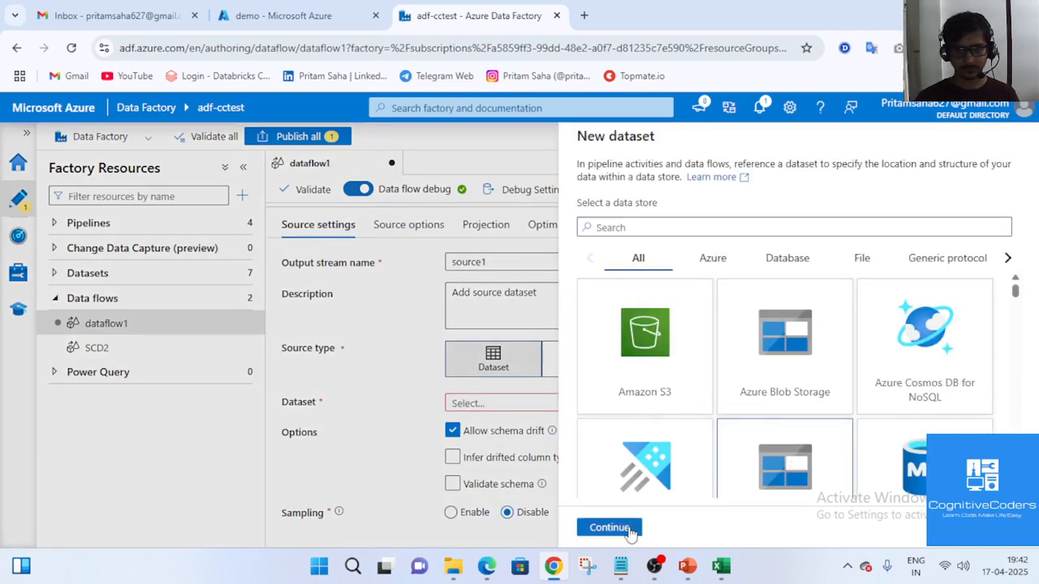
left_click(630, 528)
left_click(820, 254)
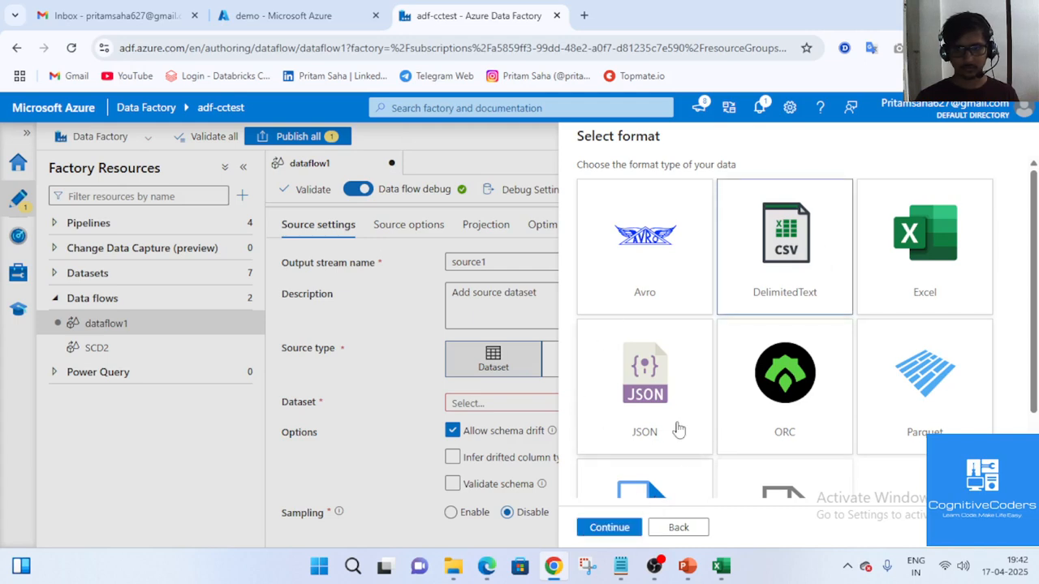
left_click(606, 529)
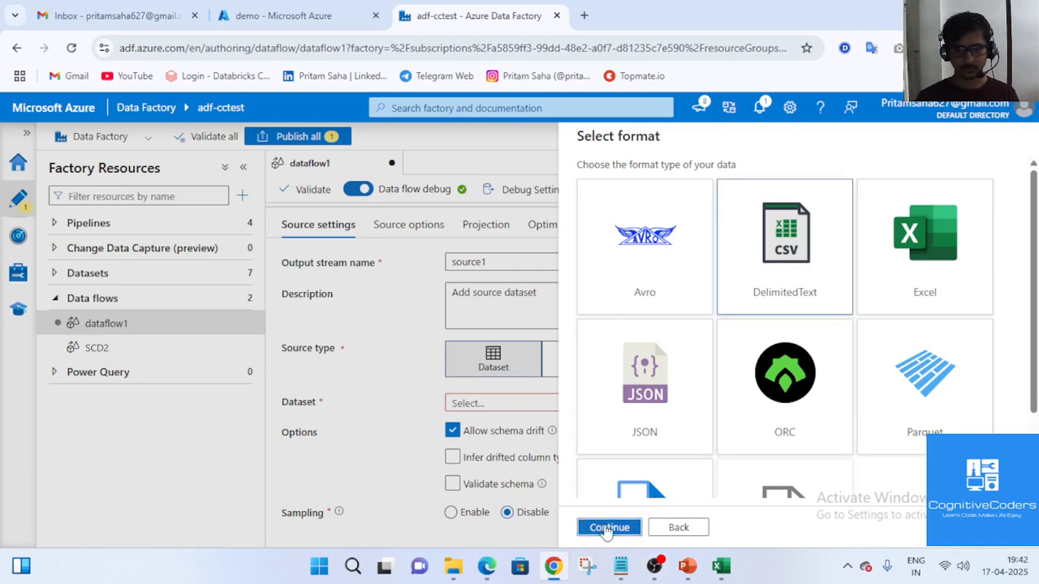
- Name the dataset ds_logindata and choose AzureDataLakeStorage1 as its linked service
left_click(670, 175)
key("ctrl+a")
type("ds_")
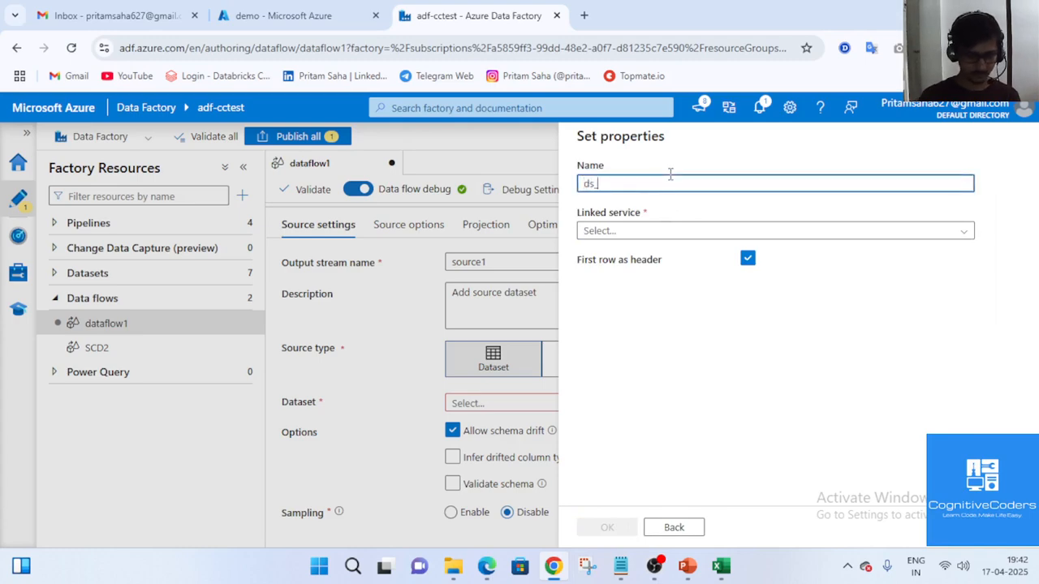
type("logindat")
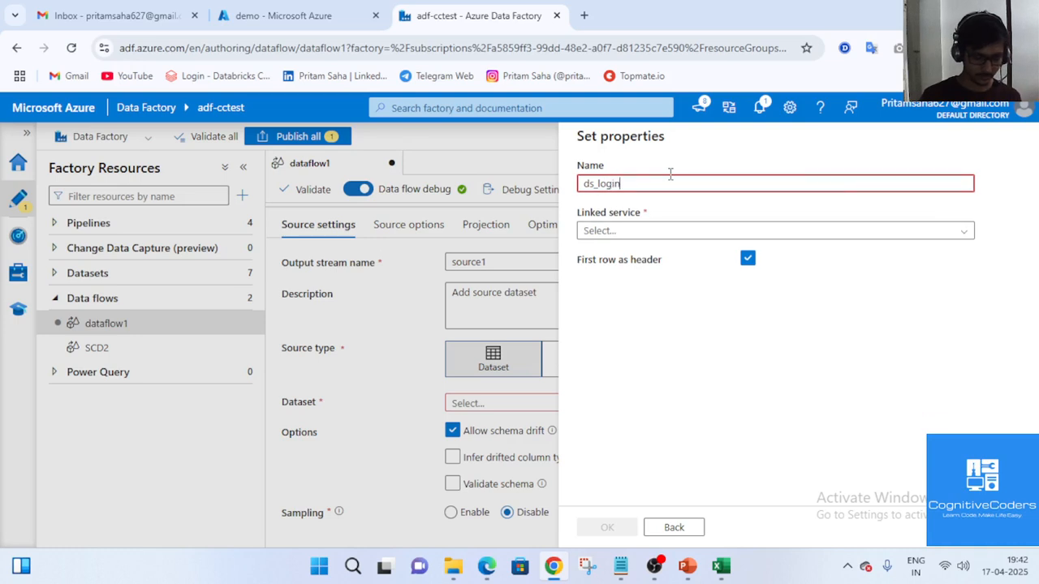
type("a")
left_click(615, 231)
left_click(662, 305)
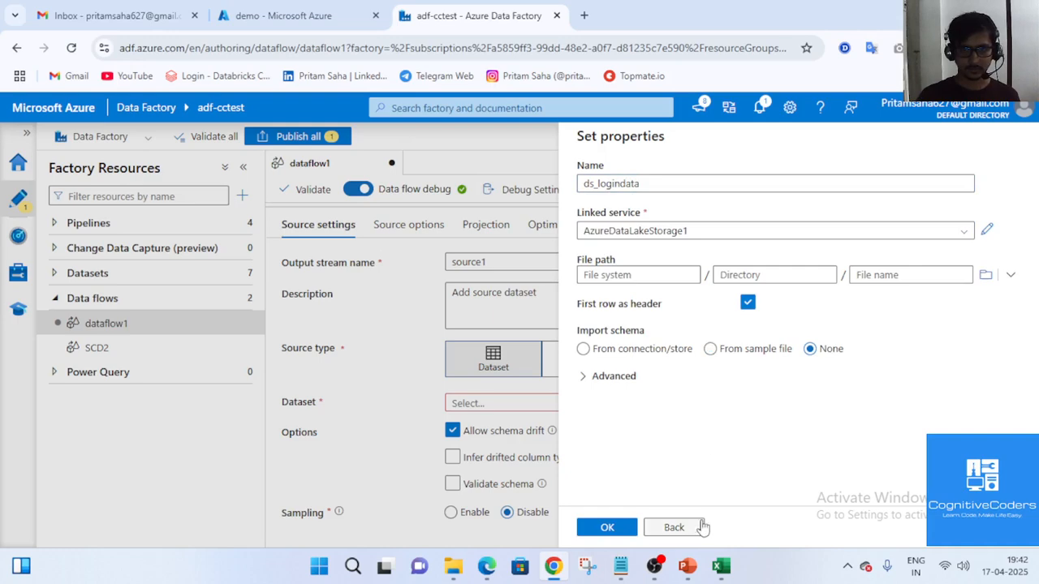
- Set the dataset's file path to demo/source/emp_login.csv and create the dataset
left_click(986, 276)
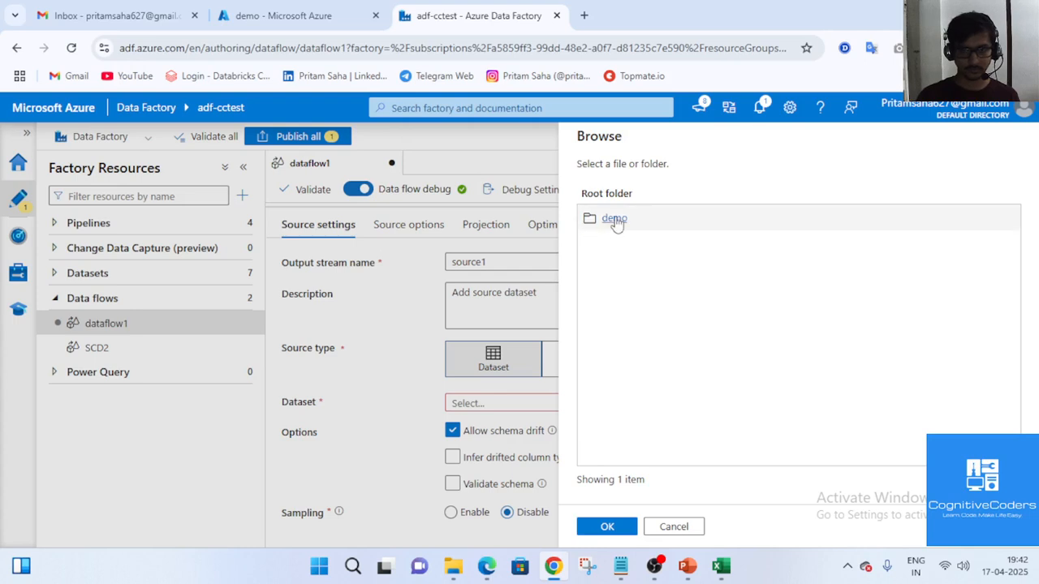
left_click(610, 218)
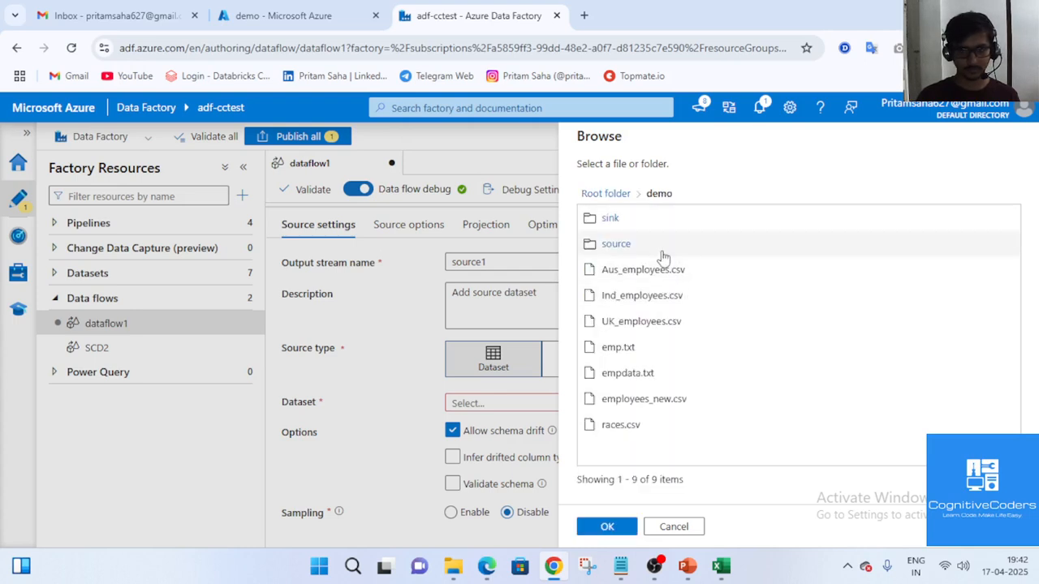
left_click(615, 245)
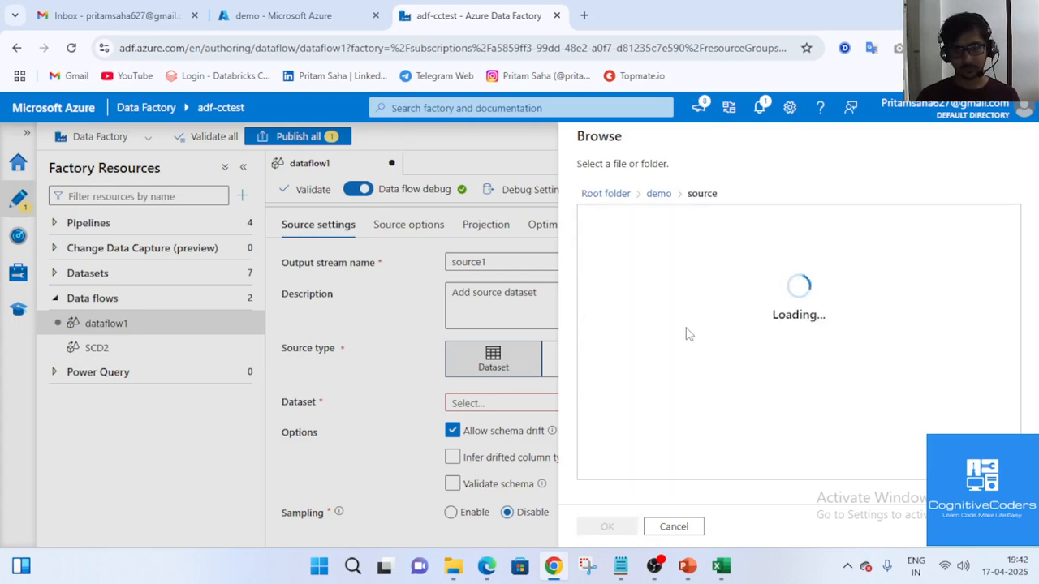
left_click(641, 224)
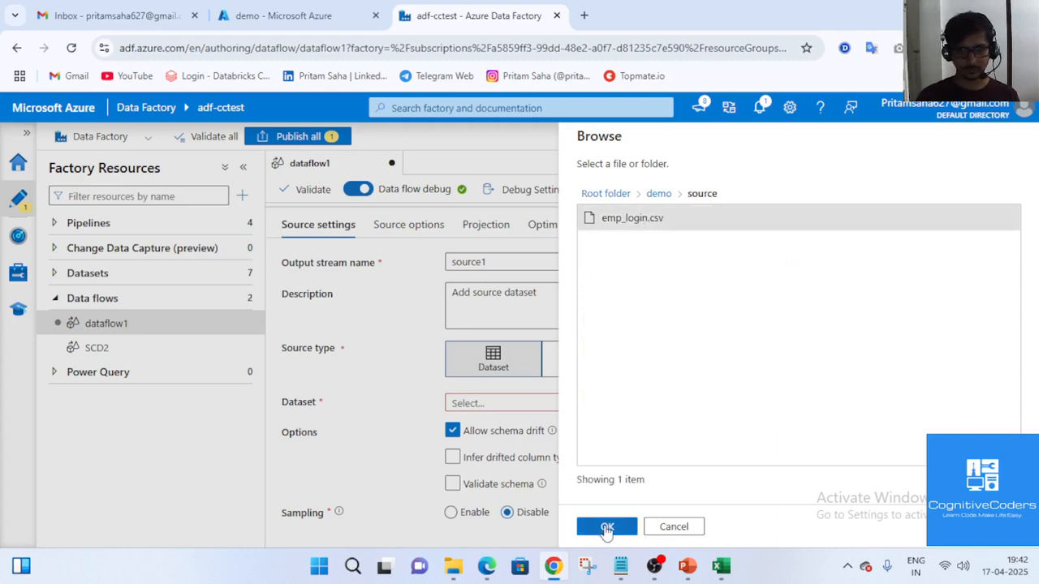
left_click(607, 527)
left_click(623, 528)
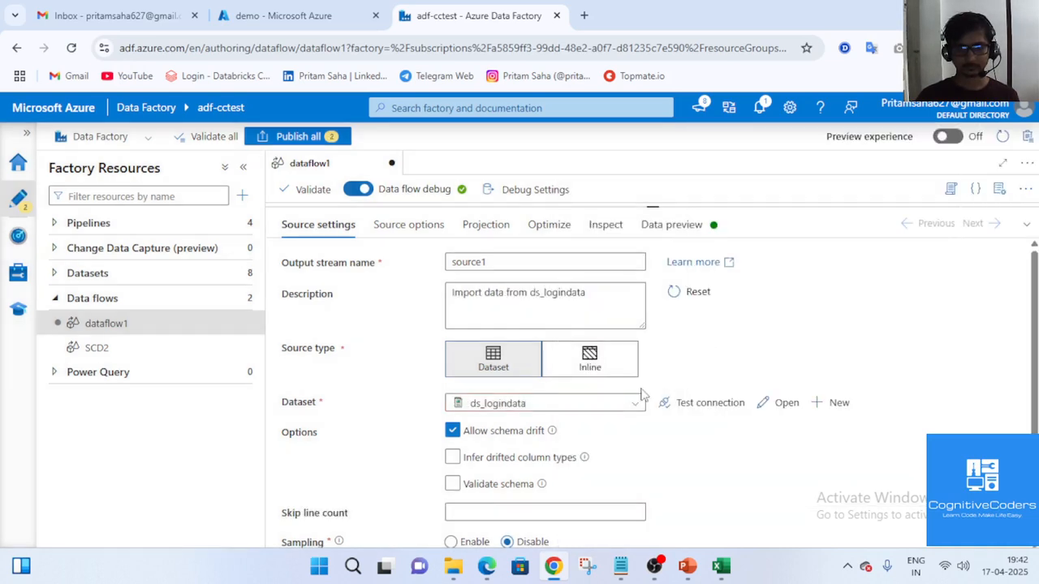
- Load the data preview of source1 to check its rows, and return to the data flow graph
left_click(670, 226)
left_click(309, 288)
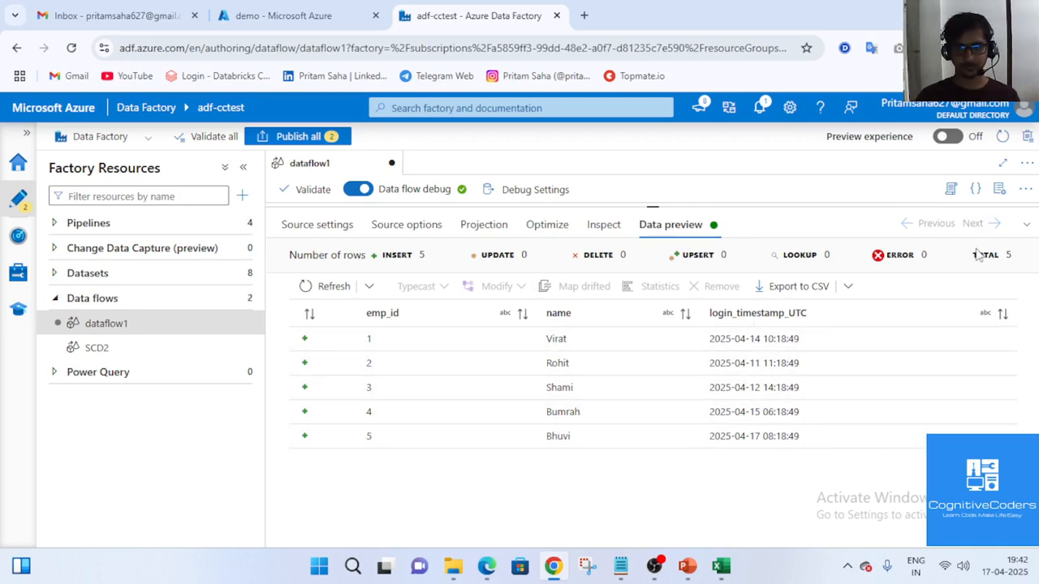
left_click(1024, 233)
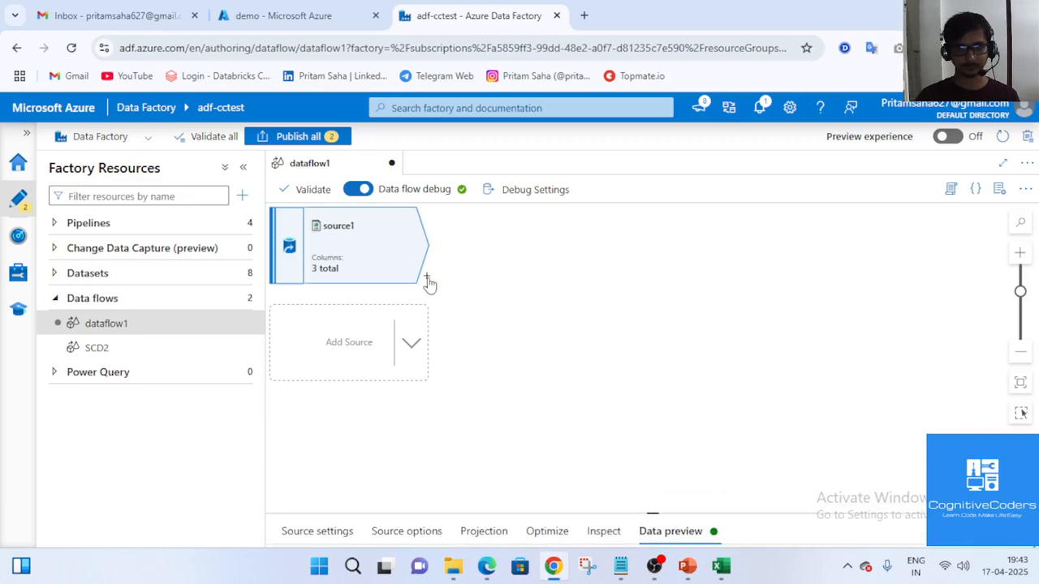
- Add a Derived Column transformation after source1 and start entering the name of its first column
left_click(424, 277)
left_click(485, 468)
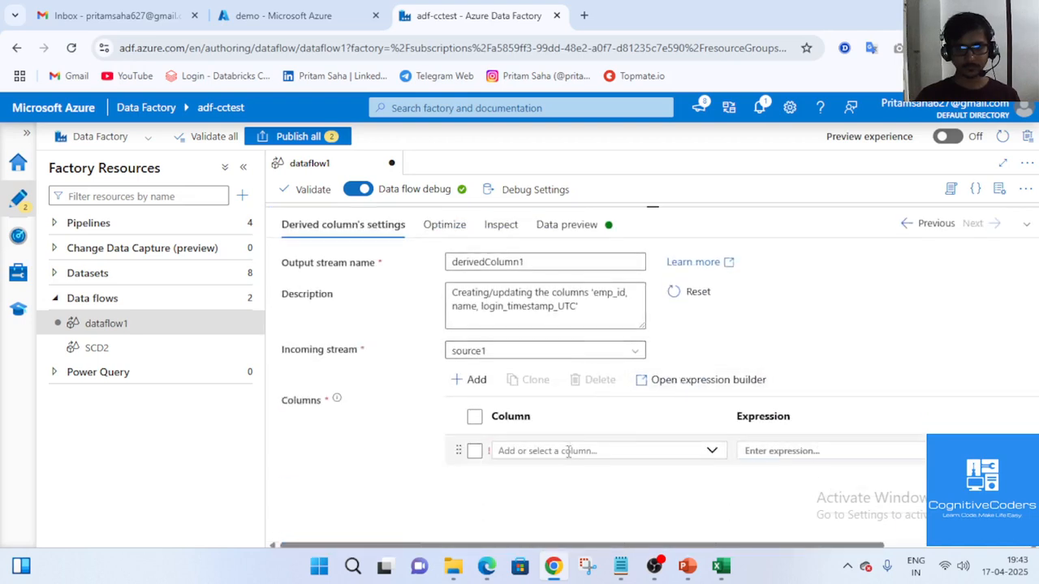
left_click(649, 451)
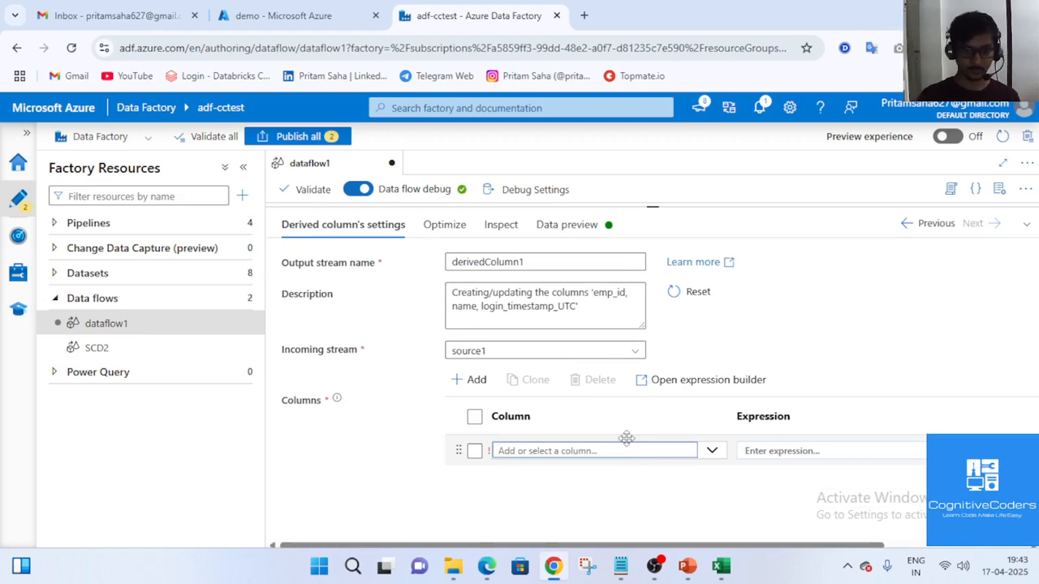
- Switch to the emp_login workbook in Excel and copy the login_timestamp_UTC header in cell C1
left_click(719, 564)
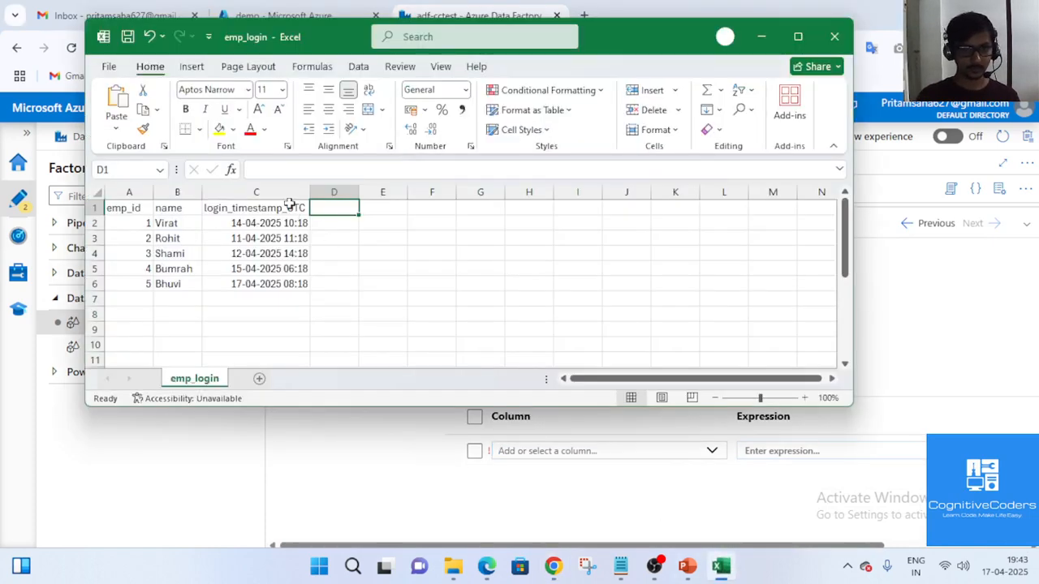
left_click(290, 204)
key("ctrl+c")
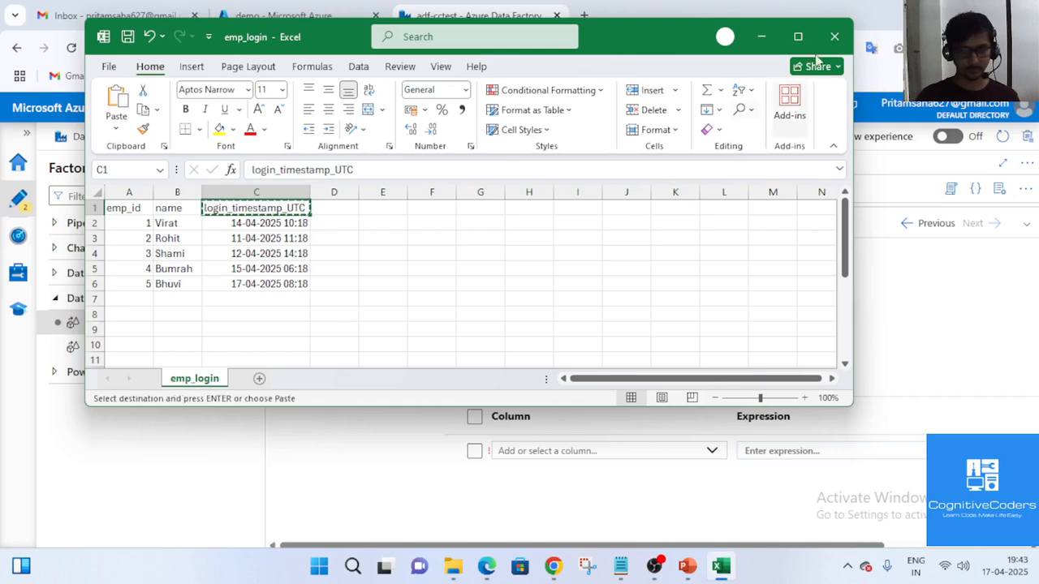
- Switch back to the data flow in the browser and name the derived column login_timestamp_IST
left_click(766, 37)
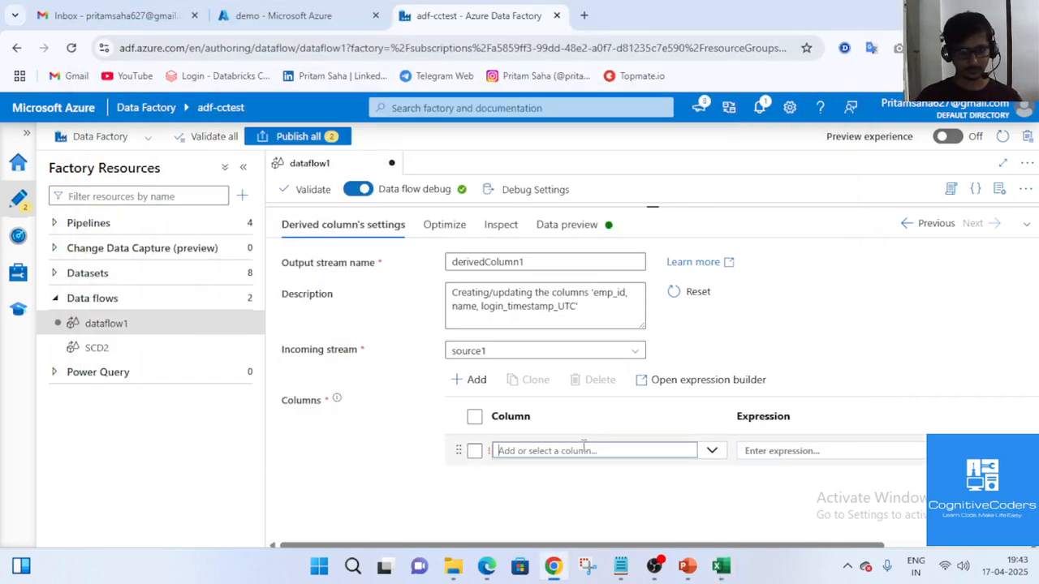
key("ctrl+v")
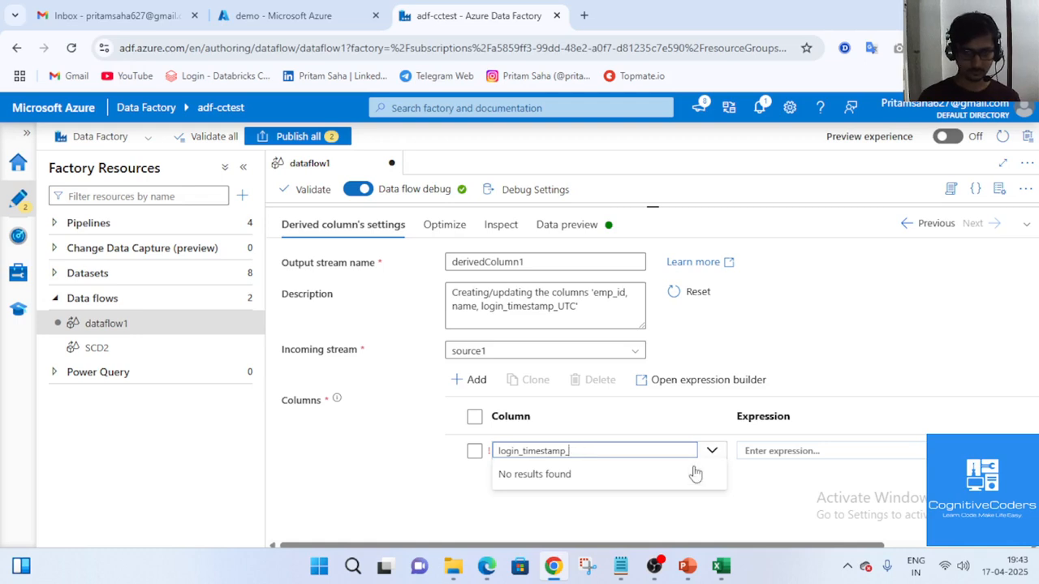
type("IST")
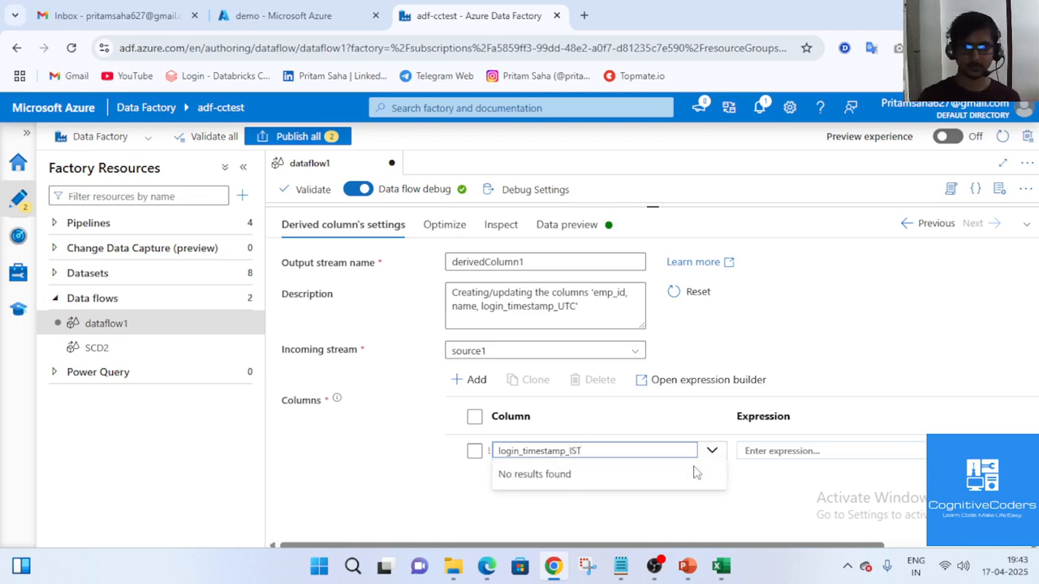
- Open the expression builder for login_timestamp_IST, find the toTimestamp function and insert it into the expression
left_click(759, 451)
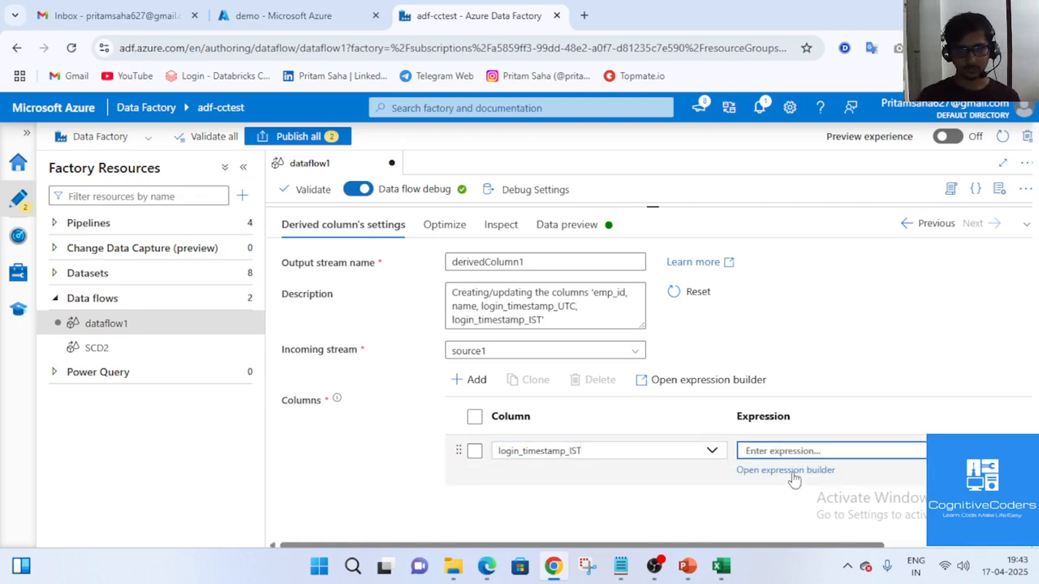
left_click(792, 473)
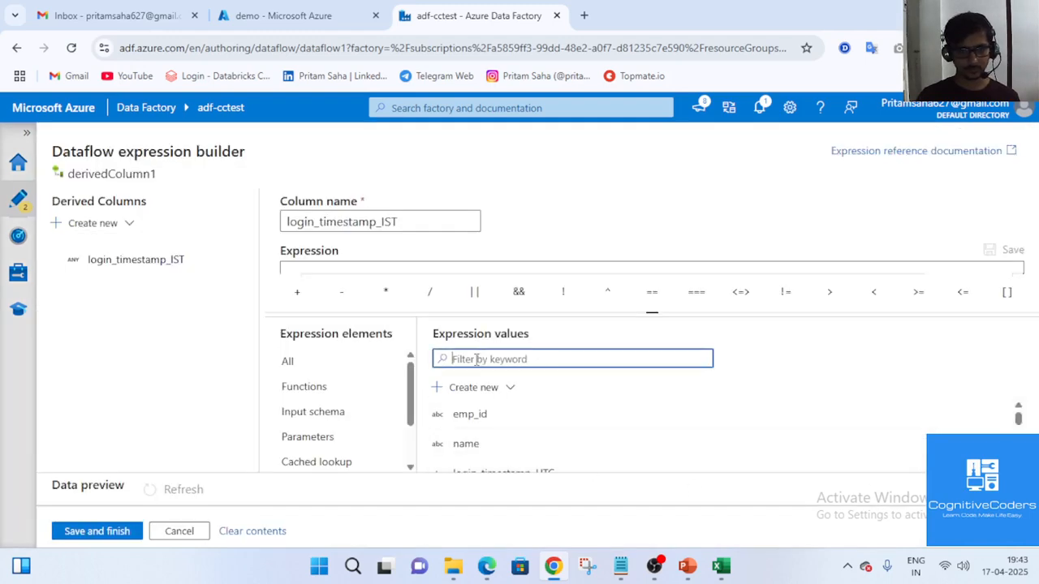
left_click(657, 566)
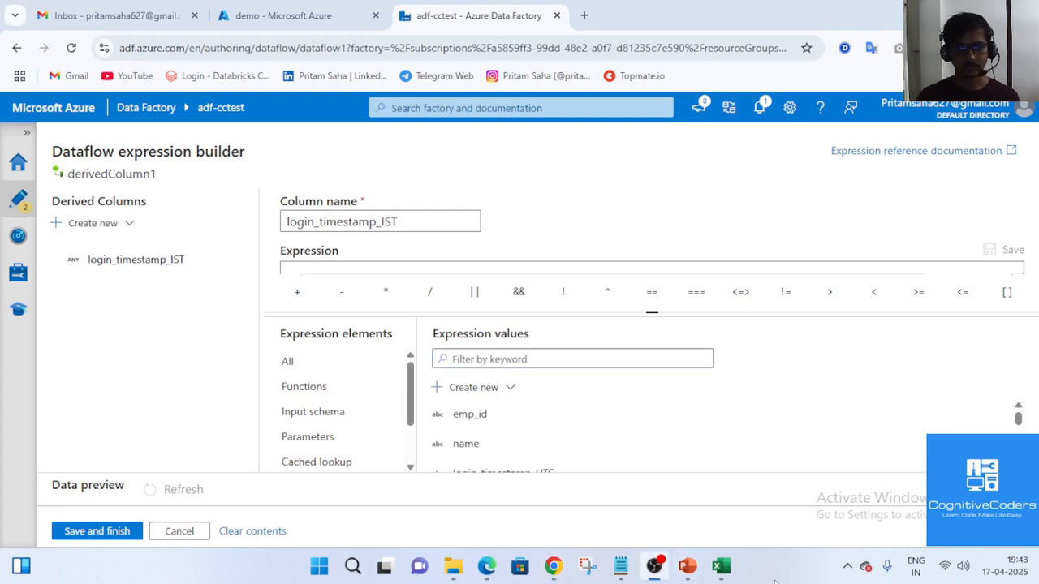
left_click(552, 567)
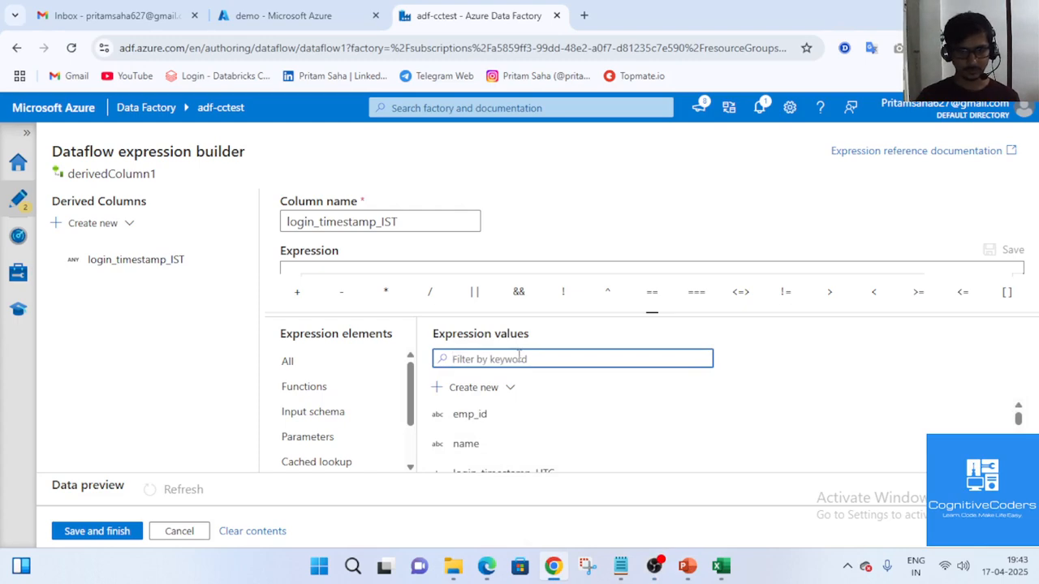
type("tot")
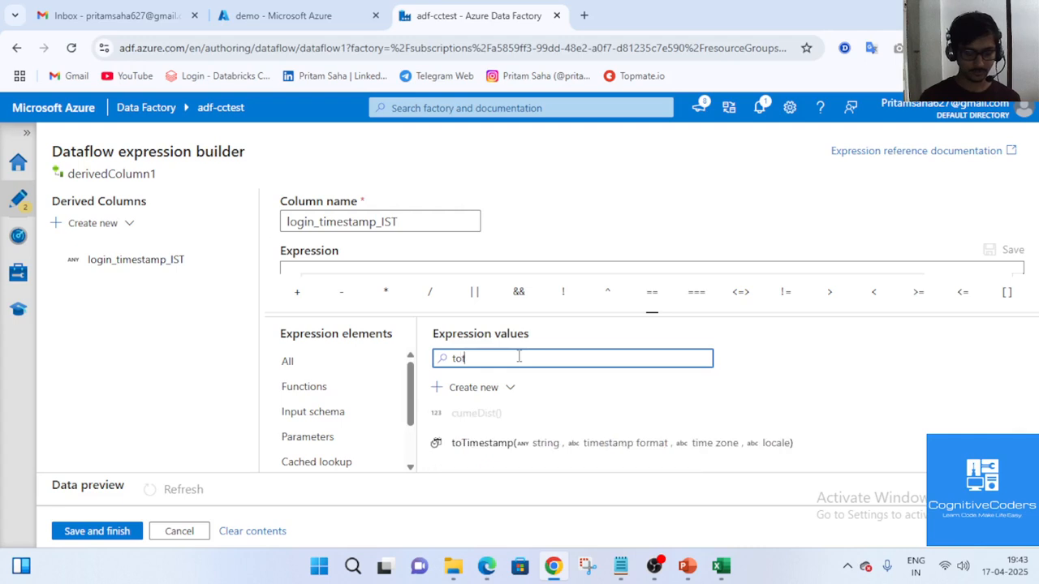
left_click(509, 445)
left_click(1016, 490)
left_click(1016, 386)
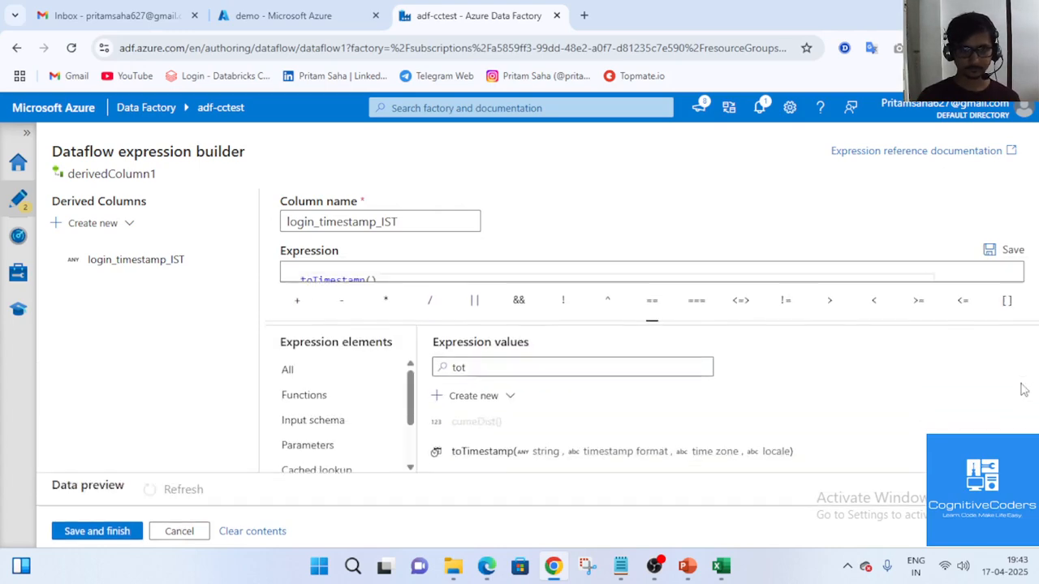
- Complete the expression as toTimestamp(login_timestamp_UTC,'yyyy-MM-dd HH:mm:ss') and save it
left_click_drag(655, 313, 652, 433)
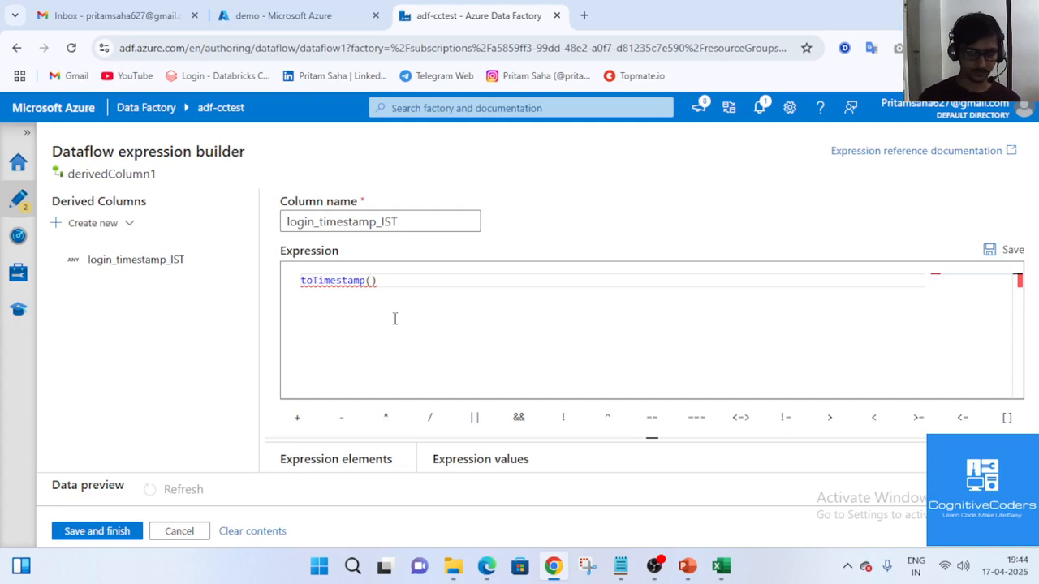
type("log")
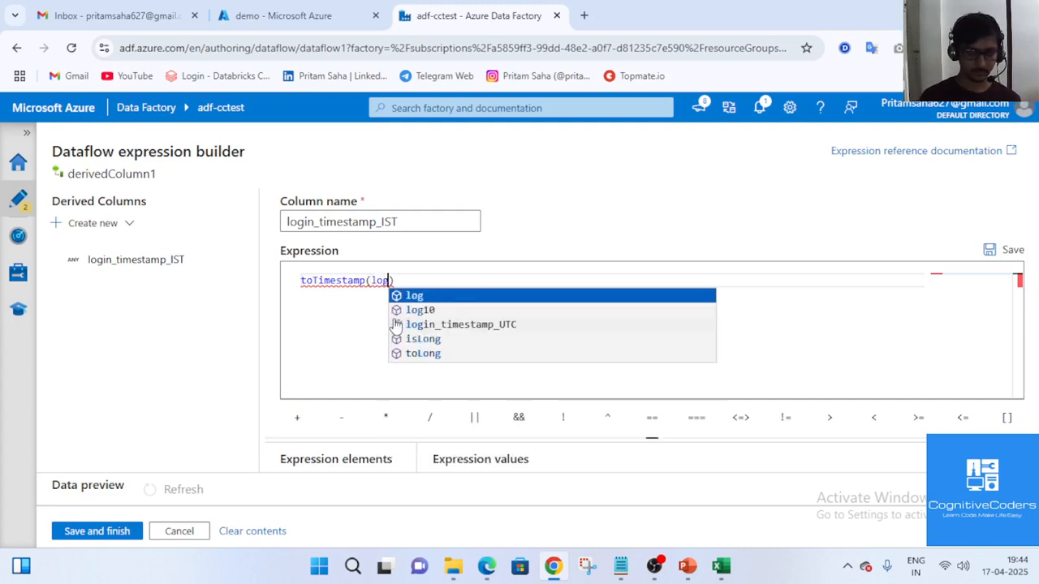
left_click(395, 325)
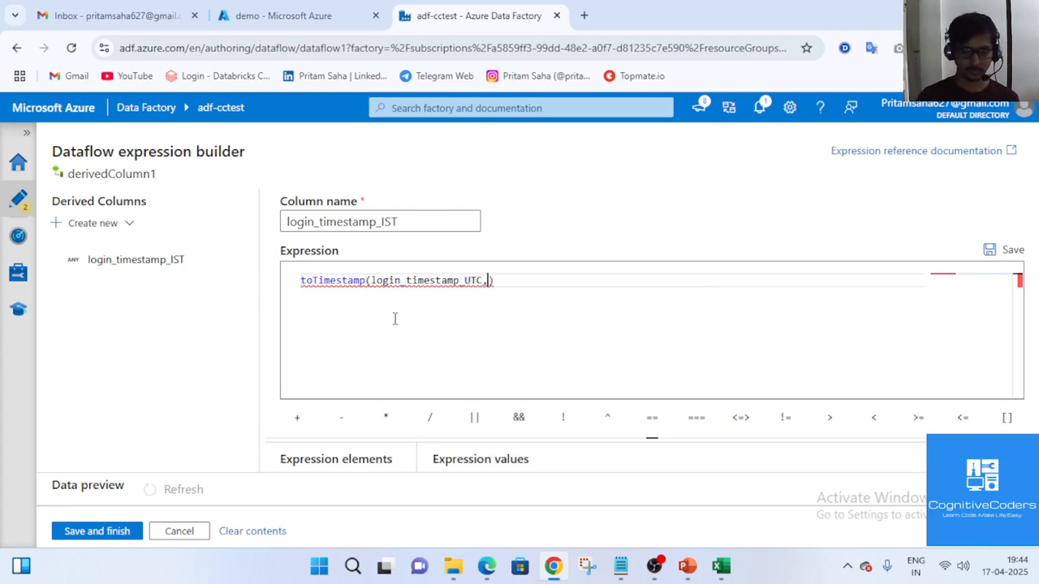
type(",'yyyy-")
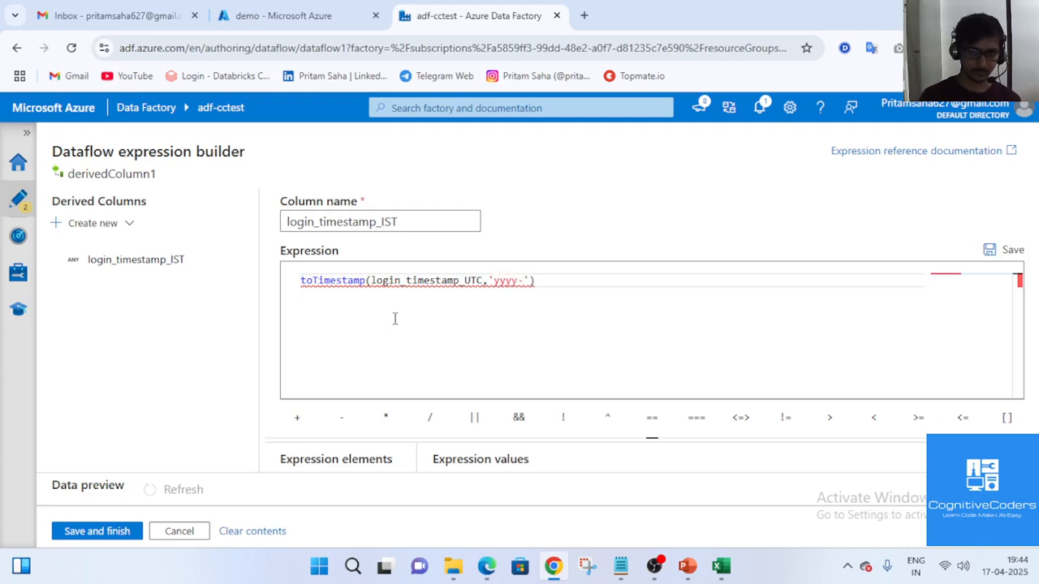
type("M")
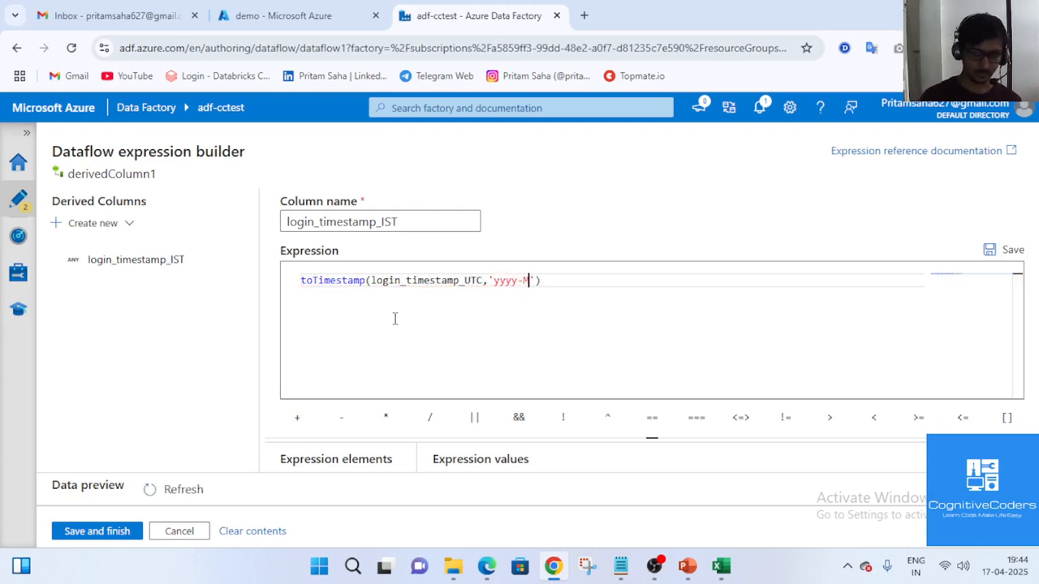
type("M-dd")
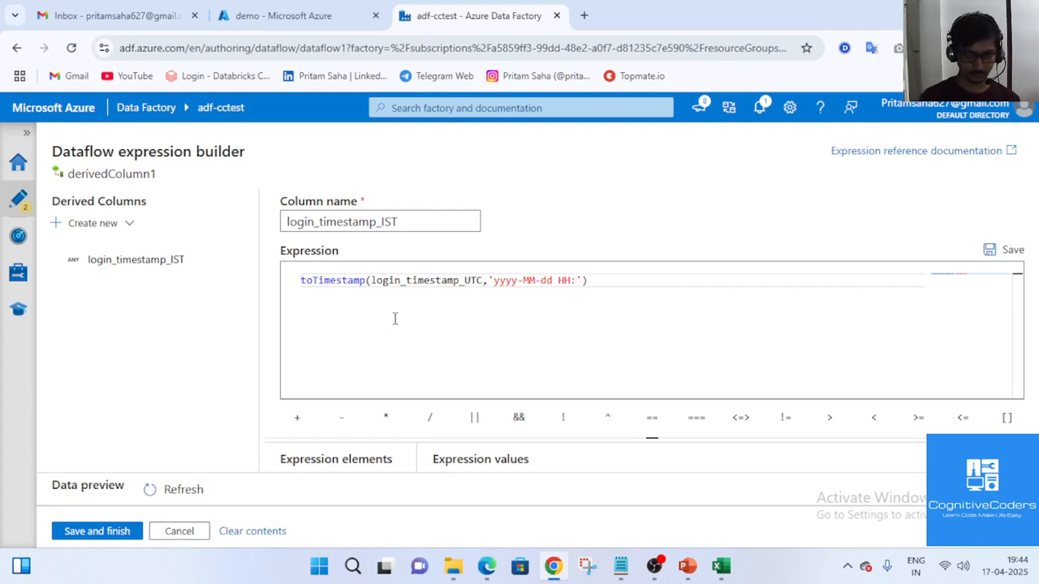
type("HH:mm:ss")
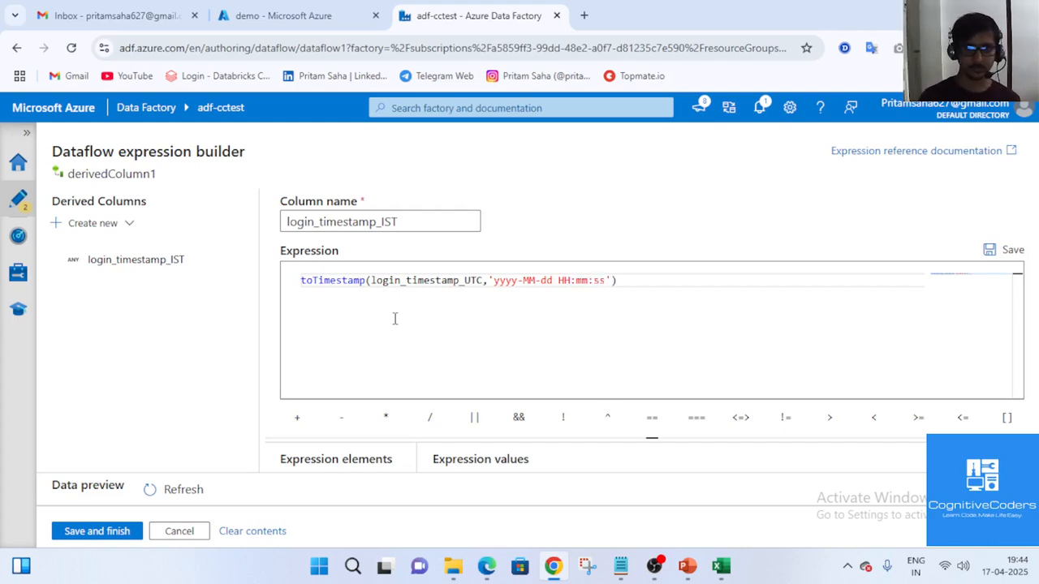
left_click(134, 531)
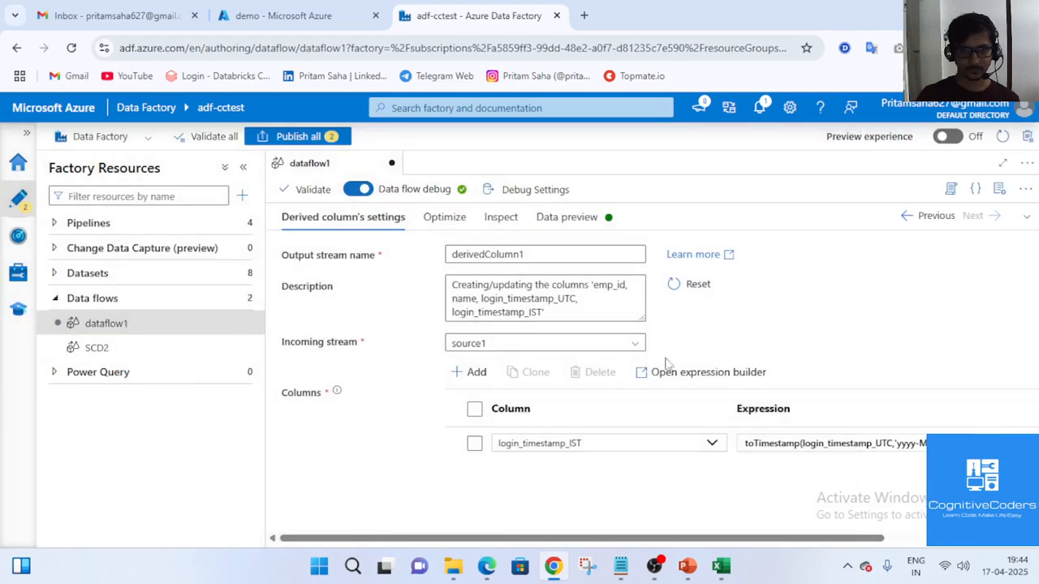
- Load the data preview of derivedColumn1 and examine the login_timestamp_IST values, including their milliseconds
left_click(575, 218)
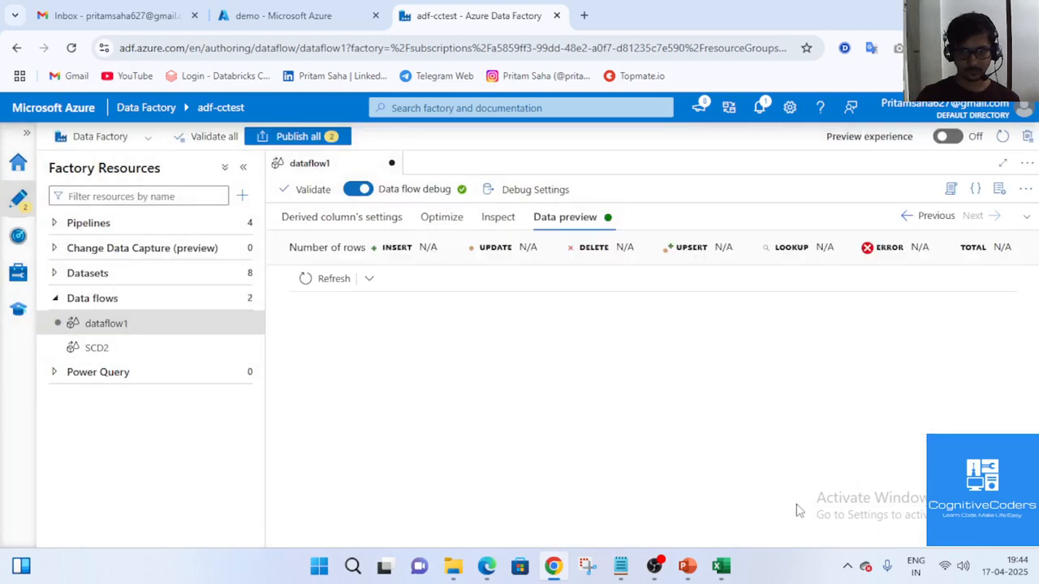
left_click(328, 279)
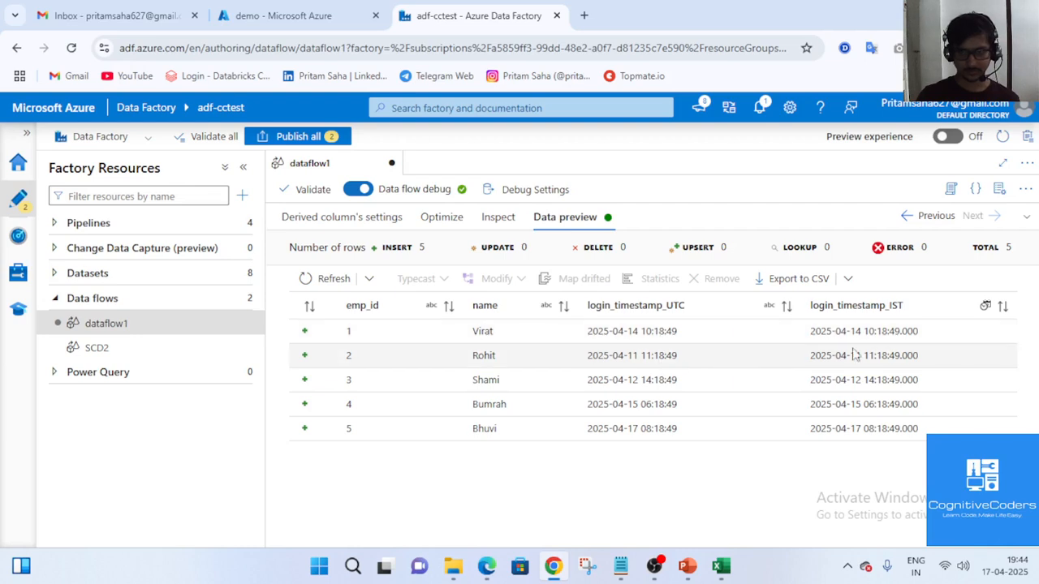
left_click_drag(809, 333, 937, 334)
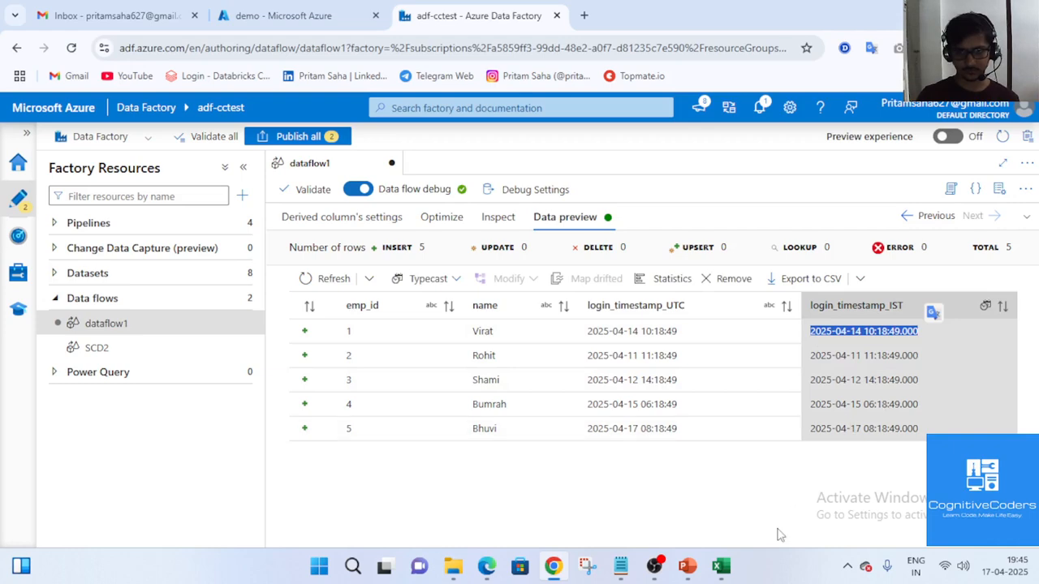
left_click(896, 328)
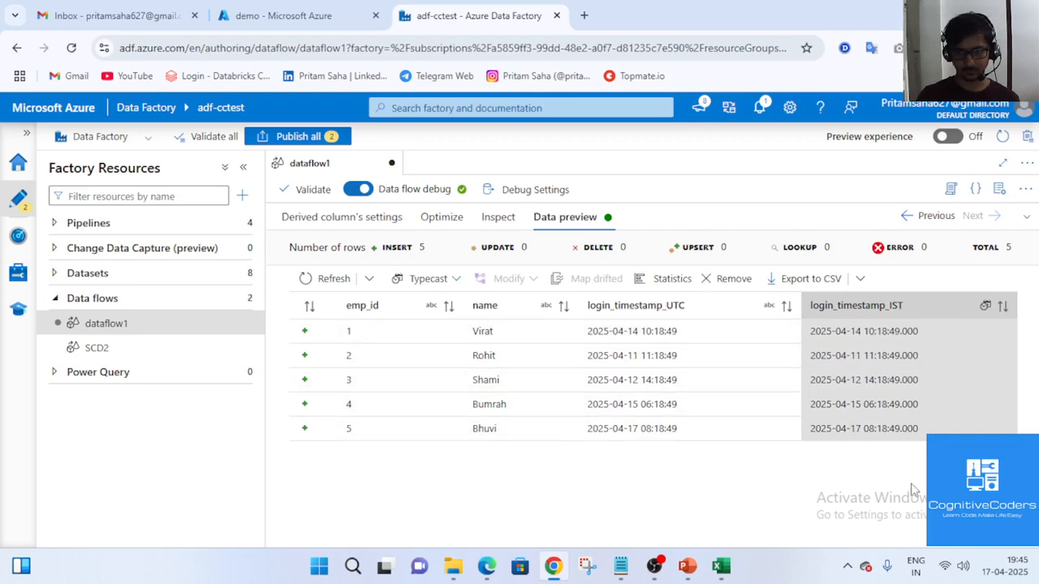
left_click_drag(924, 331, 899, 331)
left_click(866, 497)
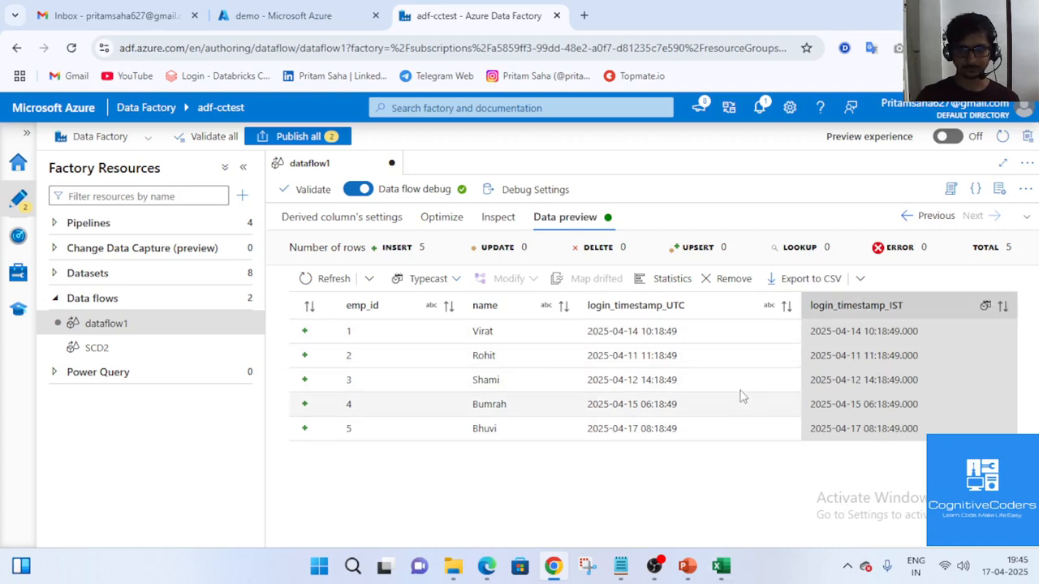
- Look at the source timestamps in the emp_login workbook in Excel and return to the data preview
left_click(722, 567)
left_click(721, 568)
left_click(722, 568)
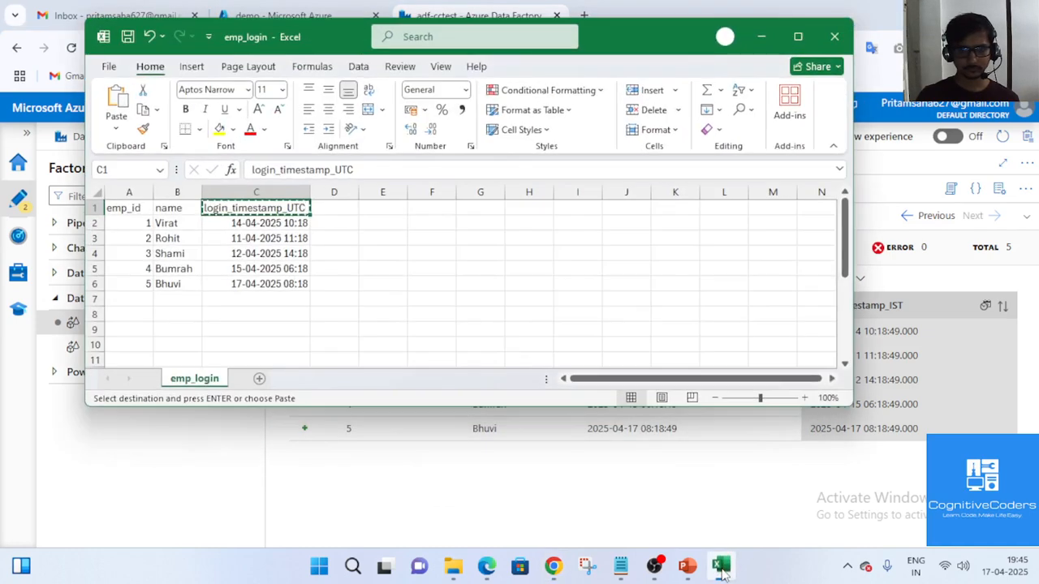
left_click(721, 568)
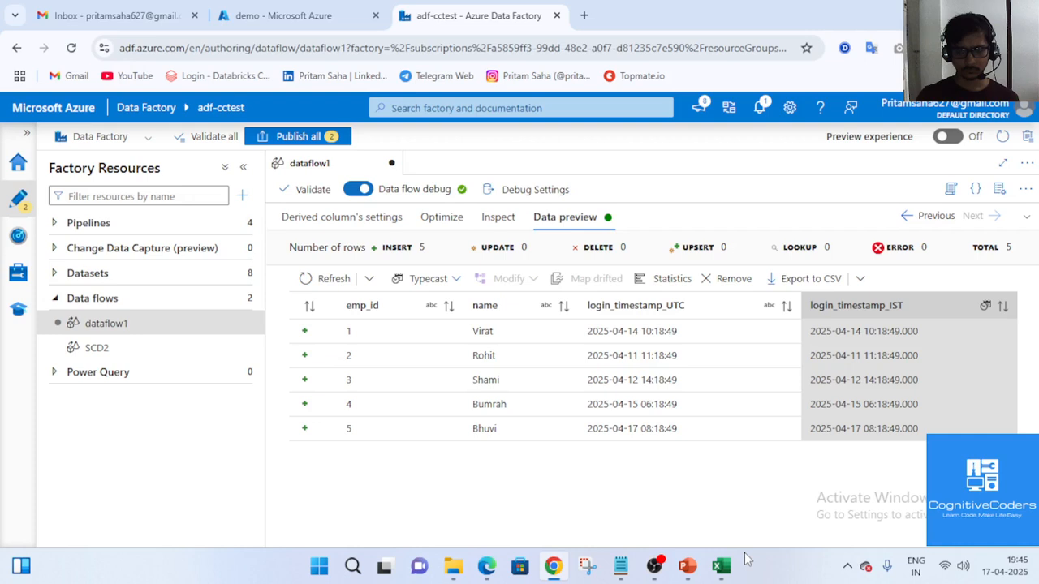
mouse_move(739, 568)
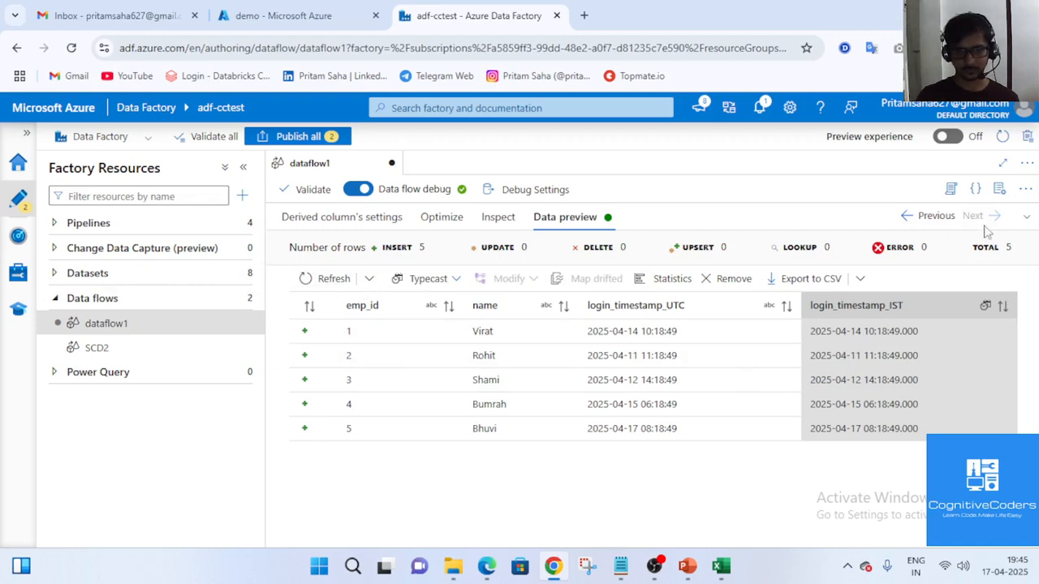
- Reopen the login_timestamp_IST expression in the expression builder and append + hours(5) after the toTimestamp call
left_click(348, 216)
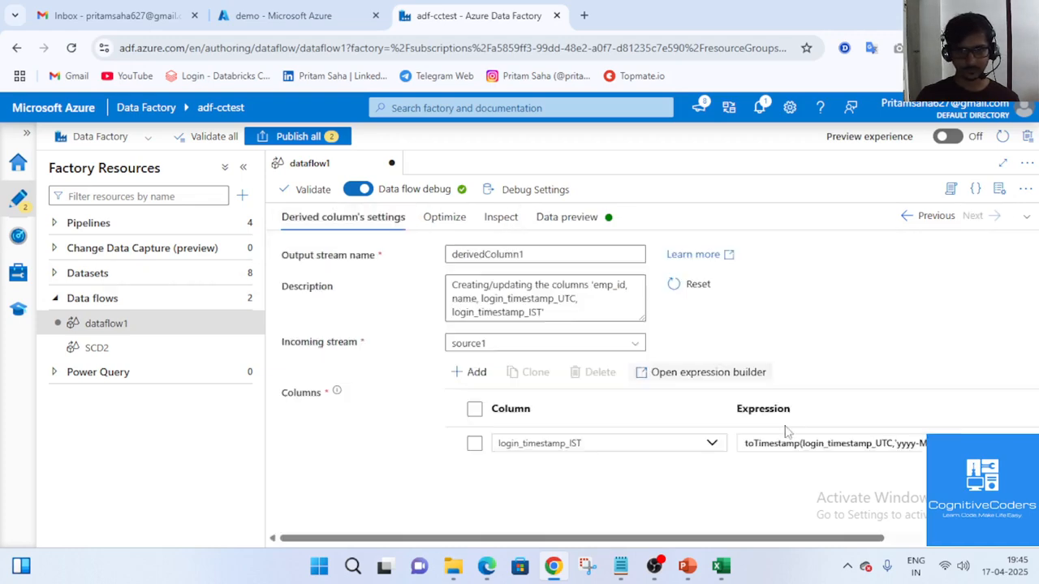
left_click(836, 451)
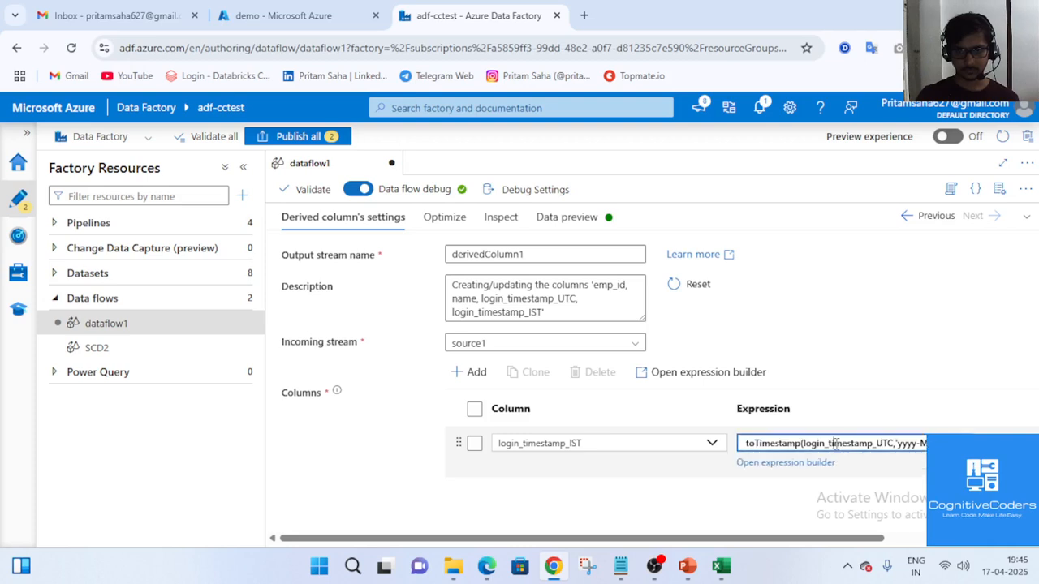
left_click(787, 464)
left_click_drag(654, 312, 670, 456)
left_click(673, 287)
type("_")
key("BackSpace")
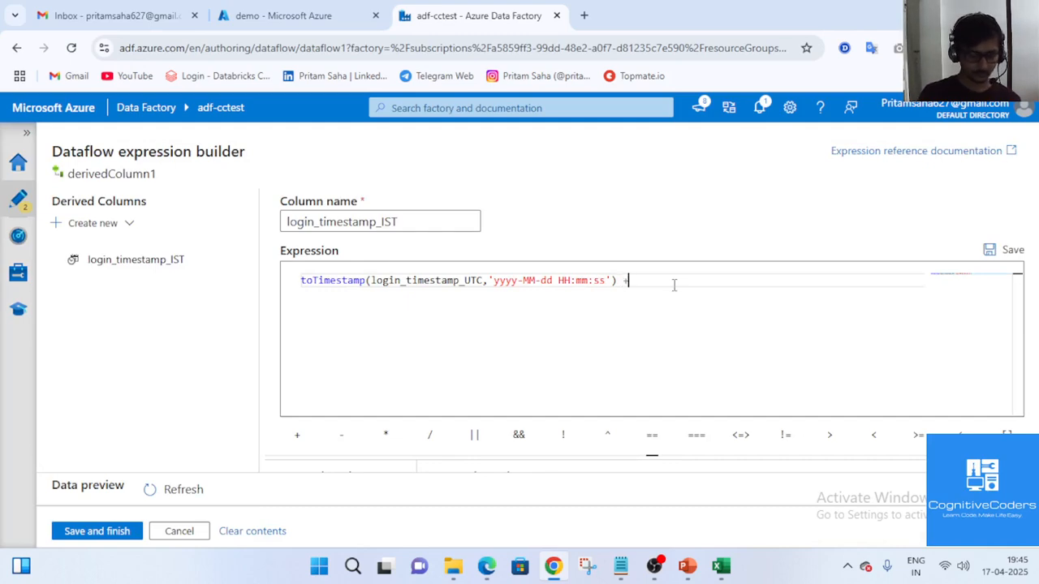
type("hour")
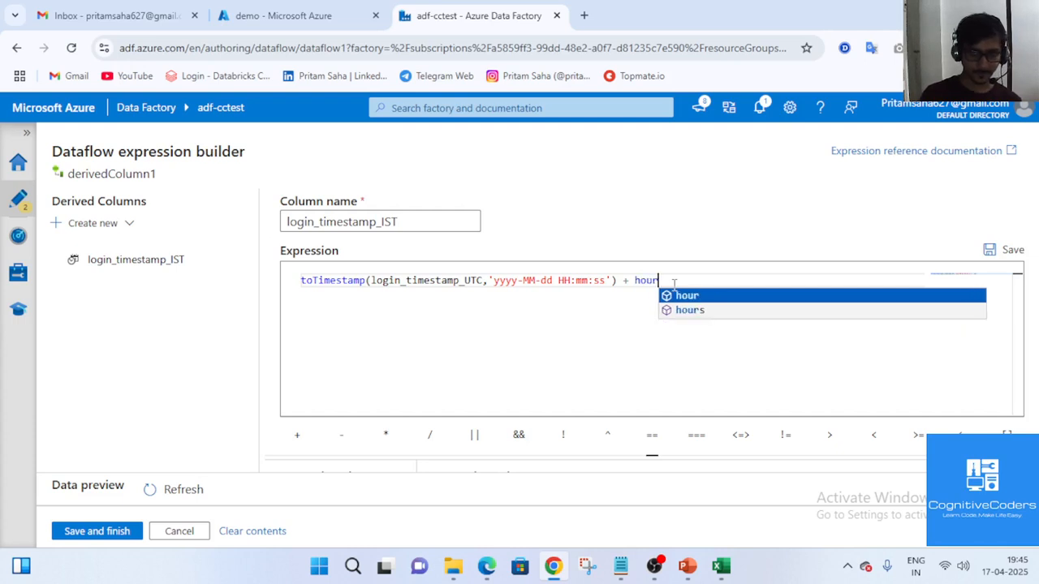
type("s")
key("Return")
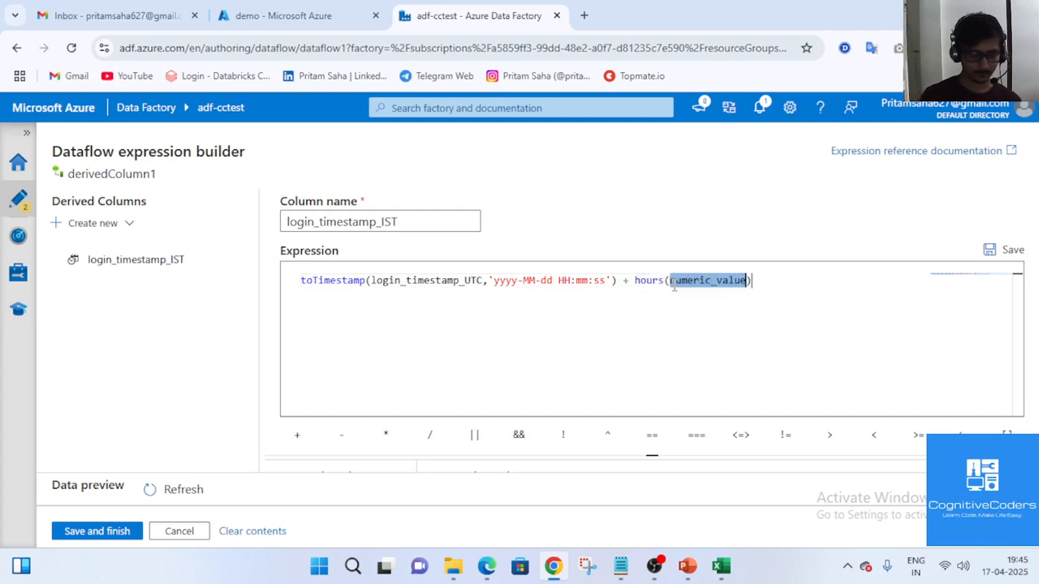
type("5)")
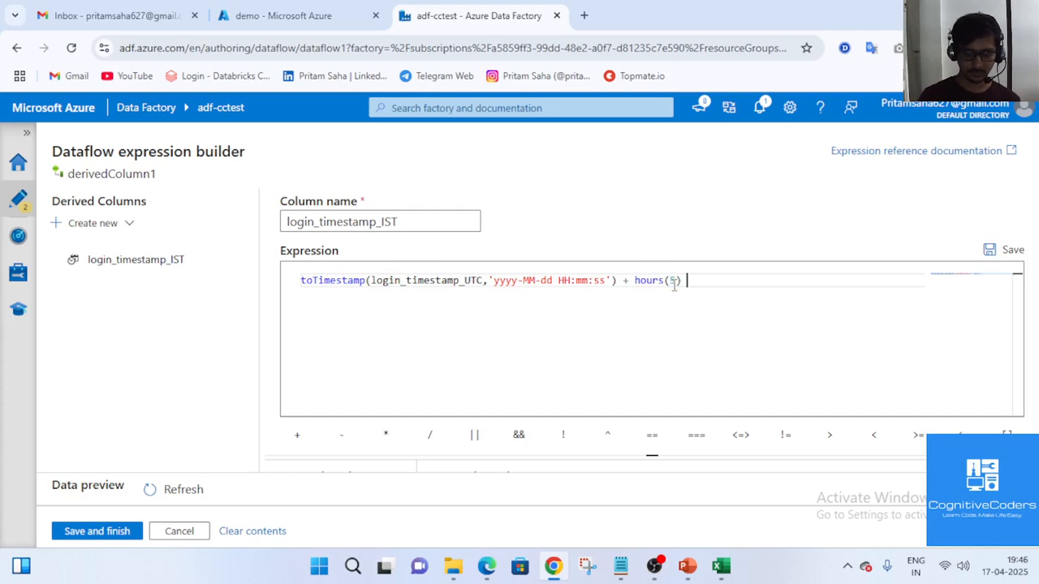
- Append + minutes(30) to the end of the login_timestamp_IST expression and save it
type(" + ")
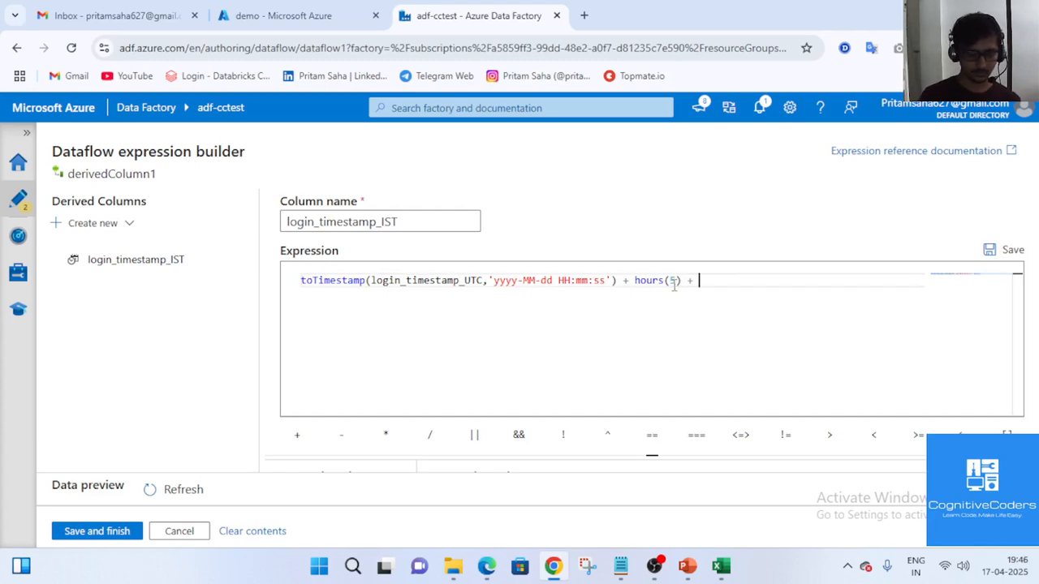
type("minu")
key("Down")
key("Down")
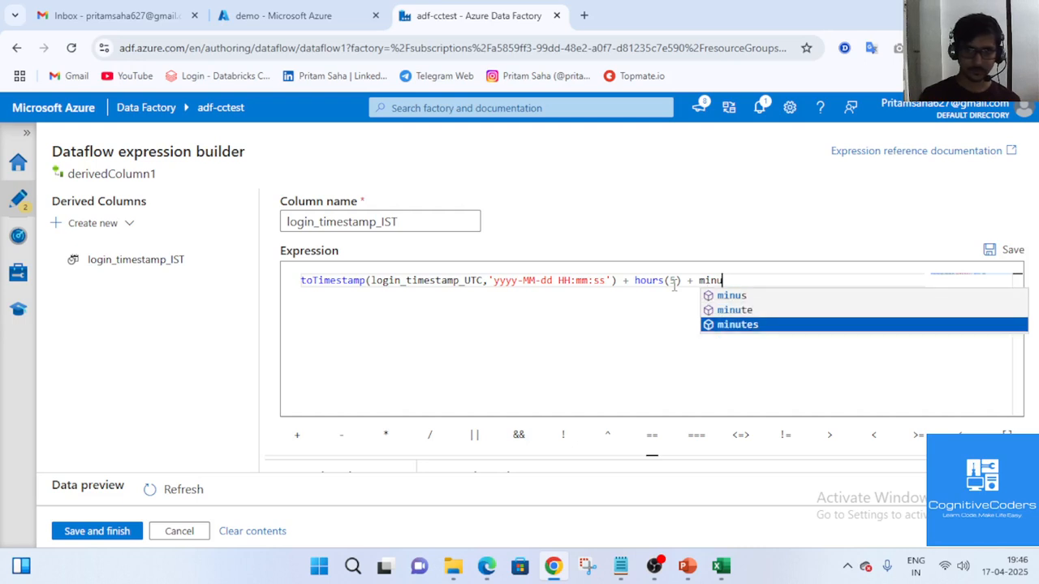
key("Return")
type("30")
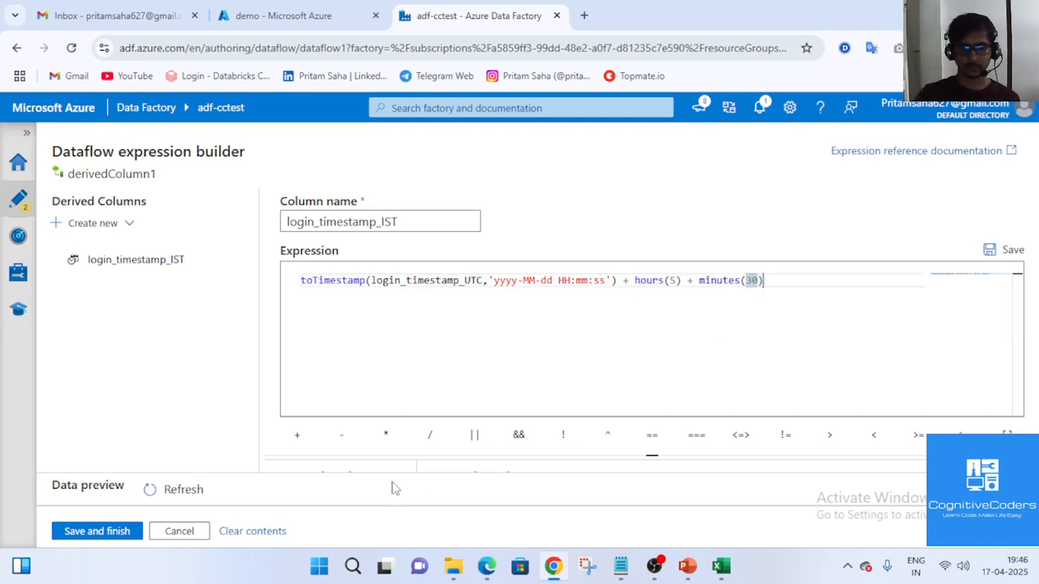
left_click(91, 530)
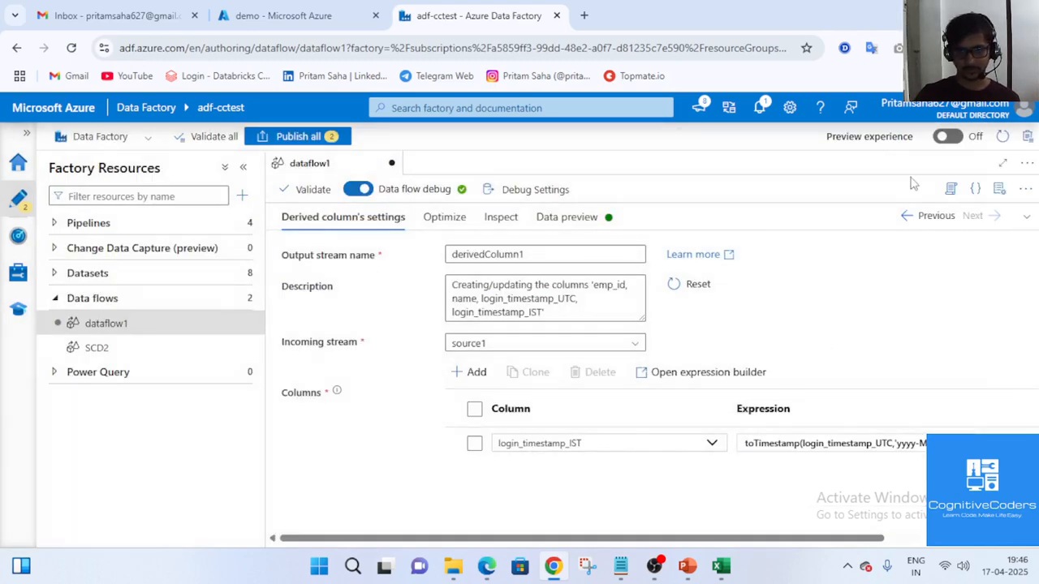
- Refresh the data preview of derivedColumn1 and check the UTC and IST time difference with a Google search
left_click(572, 217)
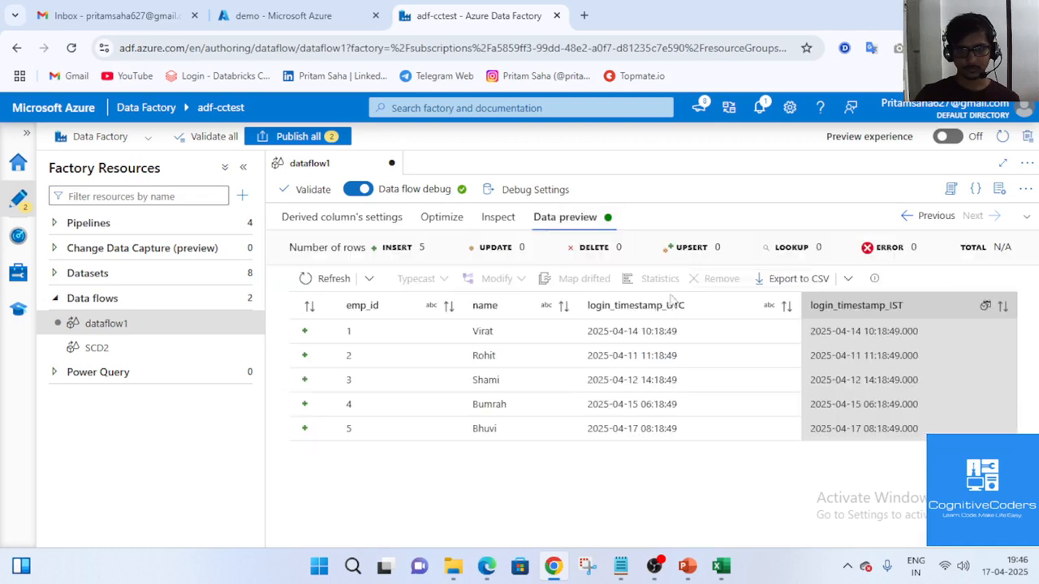
left_click(329, 278)
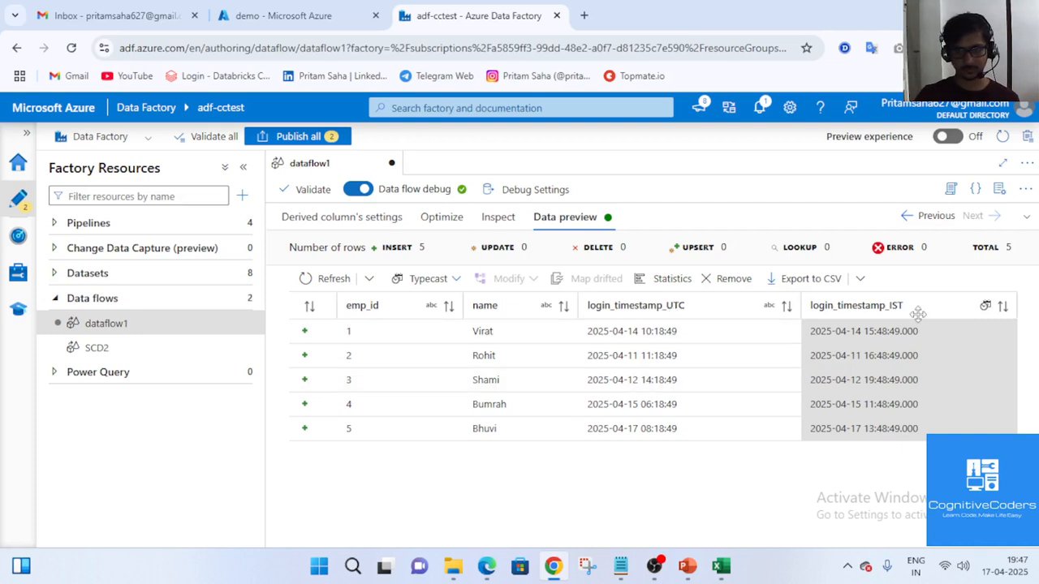
left_click(586, 17)
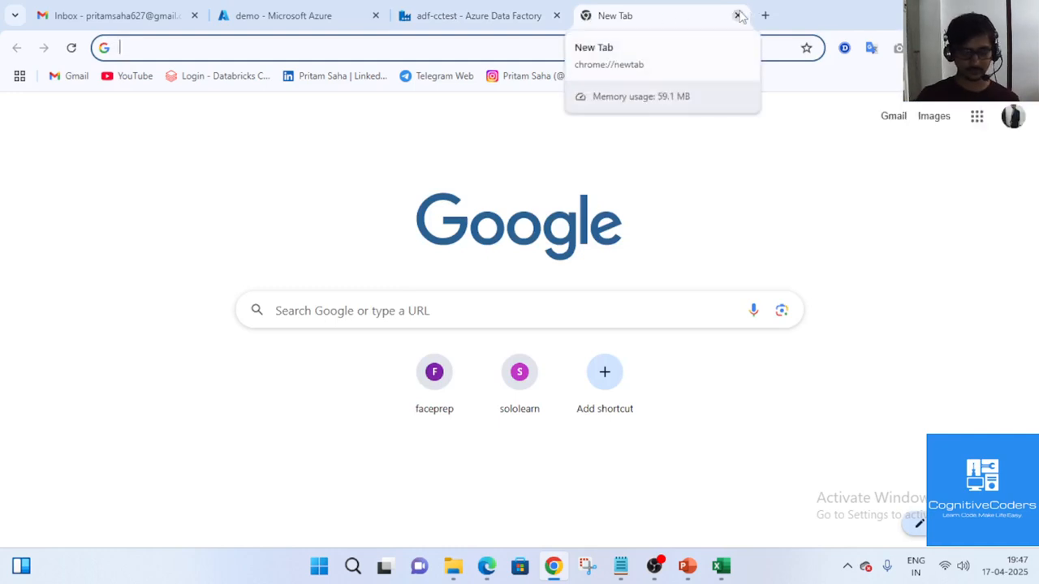
type("utc")
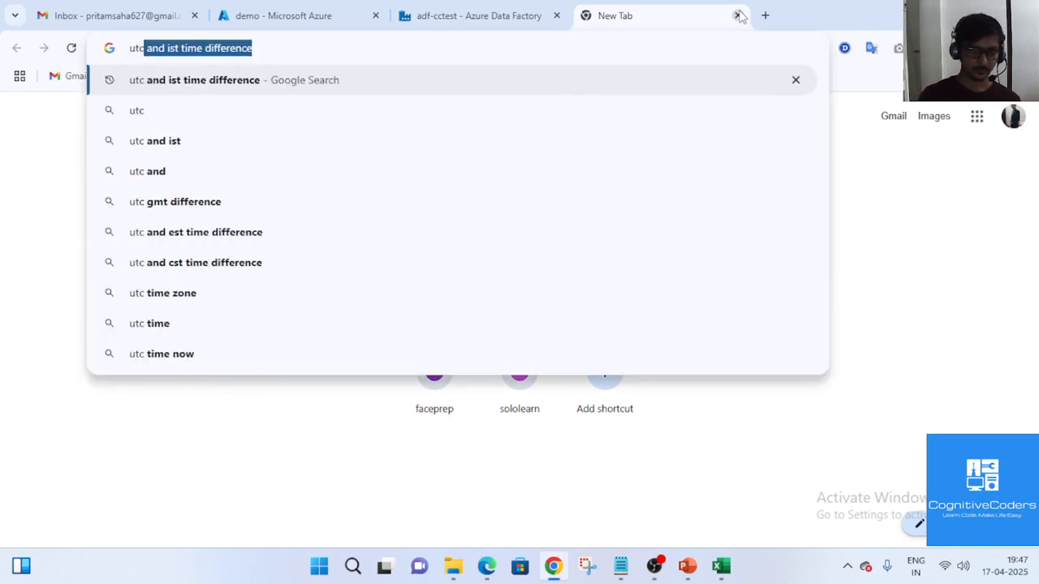
key("Return")
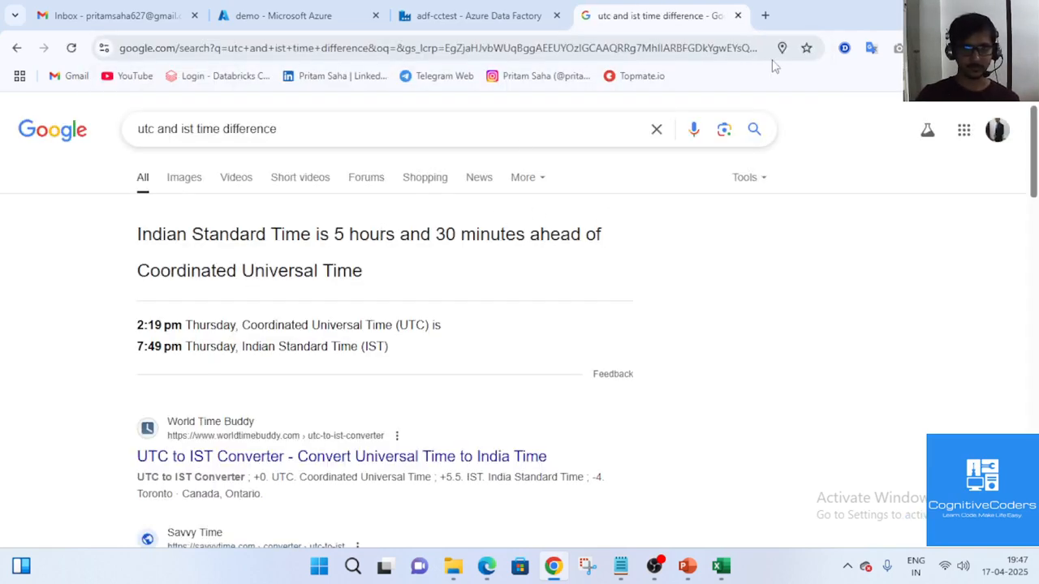
left_click(737, 16)
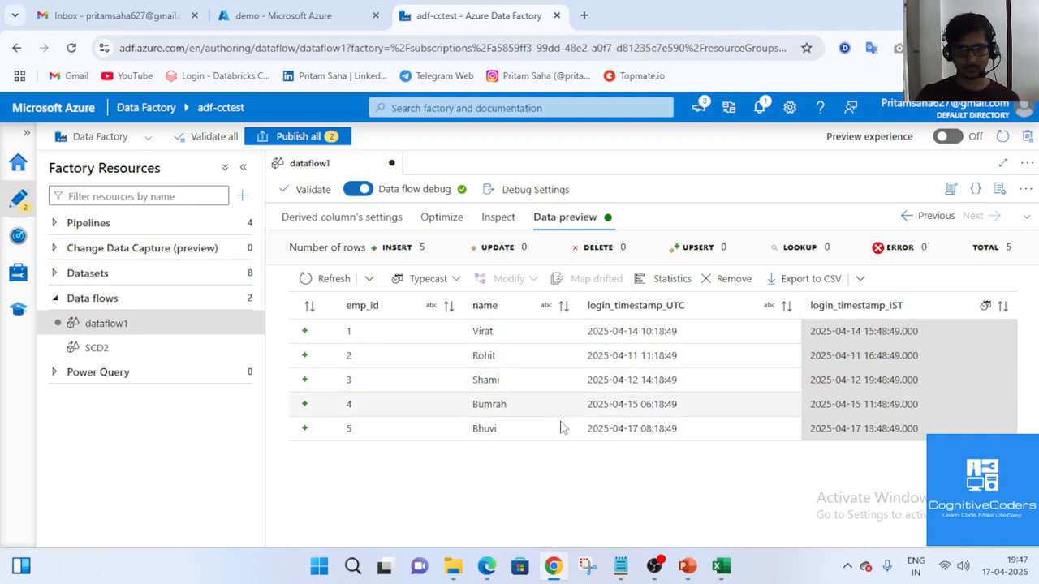
- Add a Select transformation after derivedColumn1 and remove the login_timestamp_UTC column from its mappings
left_click(1026, 216)
left_click(591, 275)
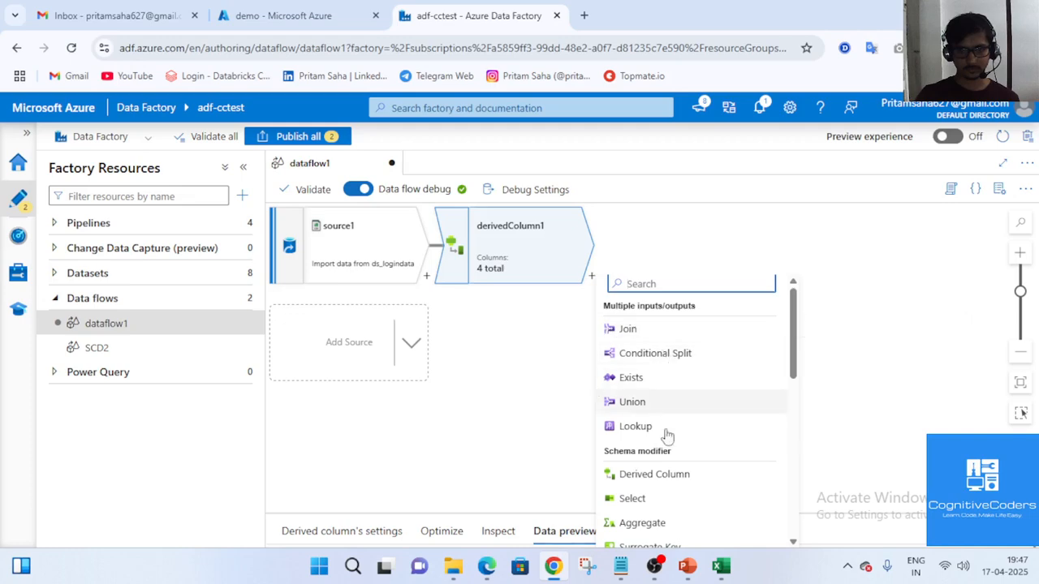
left_click(654, 496)
left_click(1024, 534)
scroll(479, 519, "down", 2)
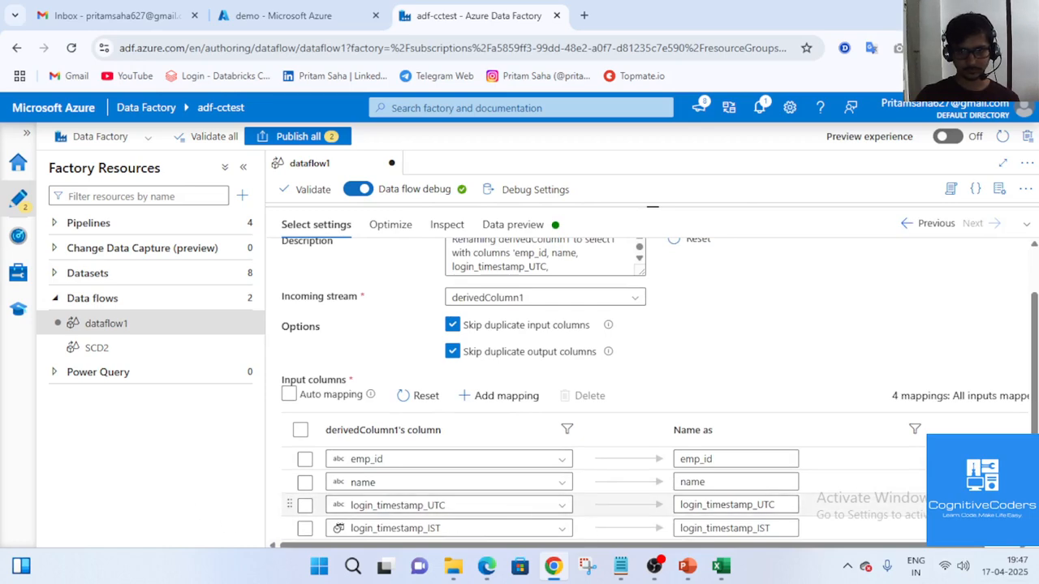
left_click(989, 504)
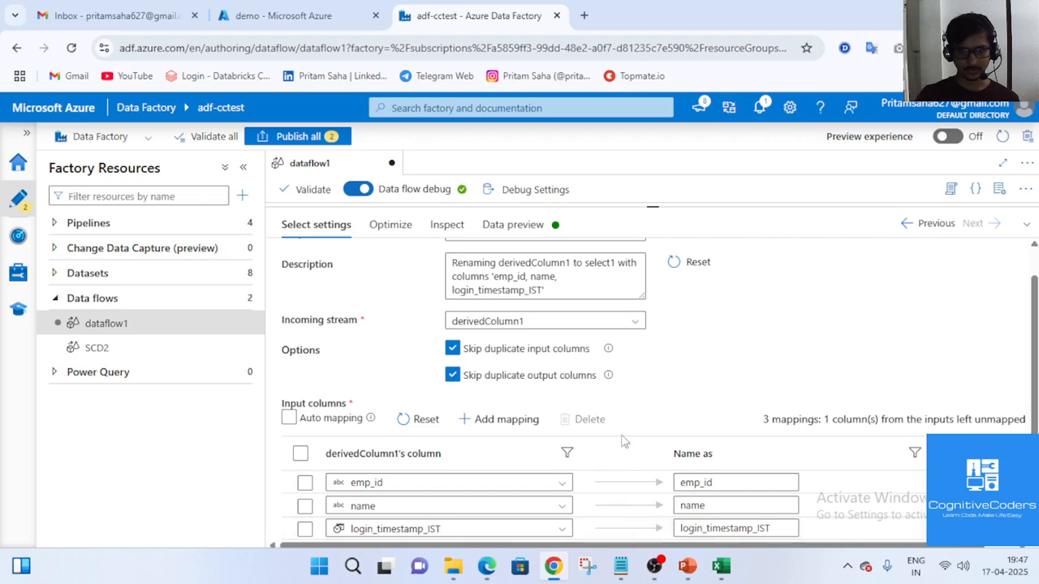
- Load the data preview of select1 to examine the output columns
scroll(649, 453, "up", 1)
left_click(533, 233)
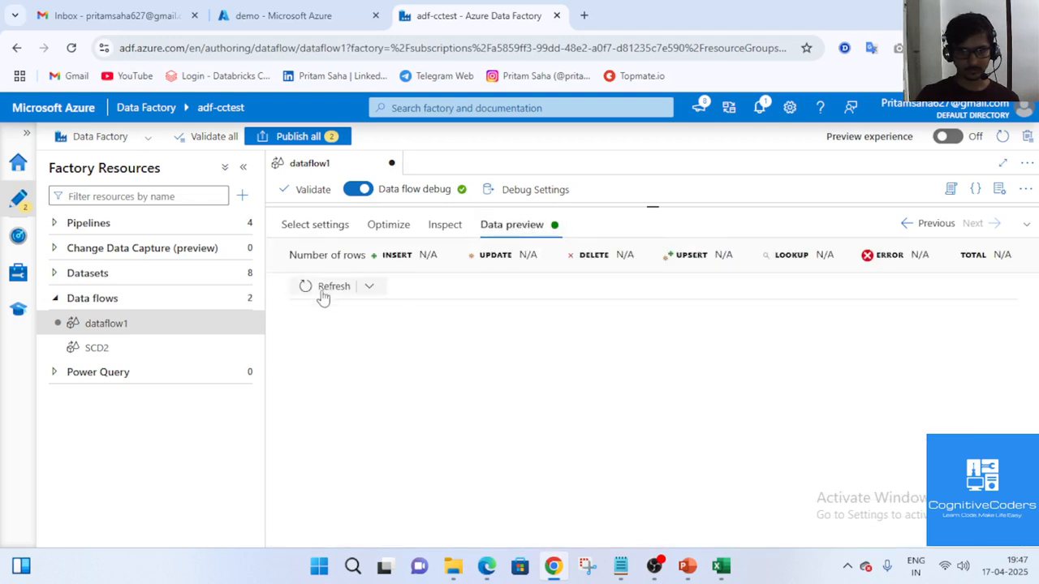
left_click(331, 289)
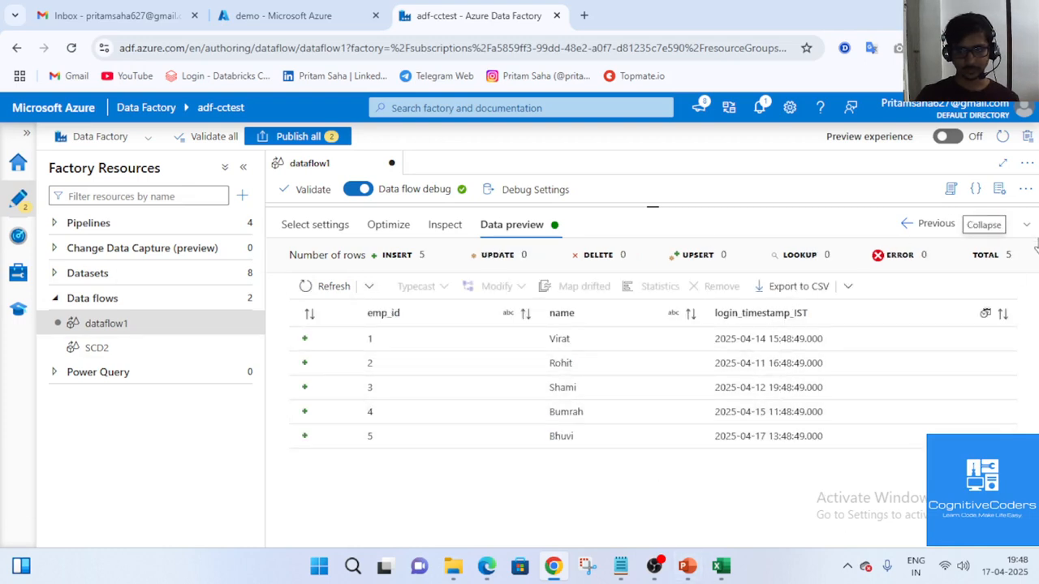
- Add a Sink transformation after select1 in the data flow
left_click(1026, 226)
left_click(757, 277)
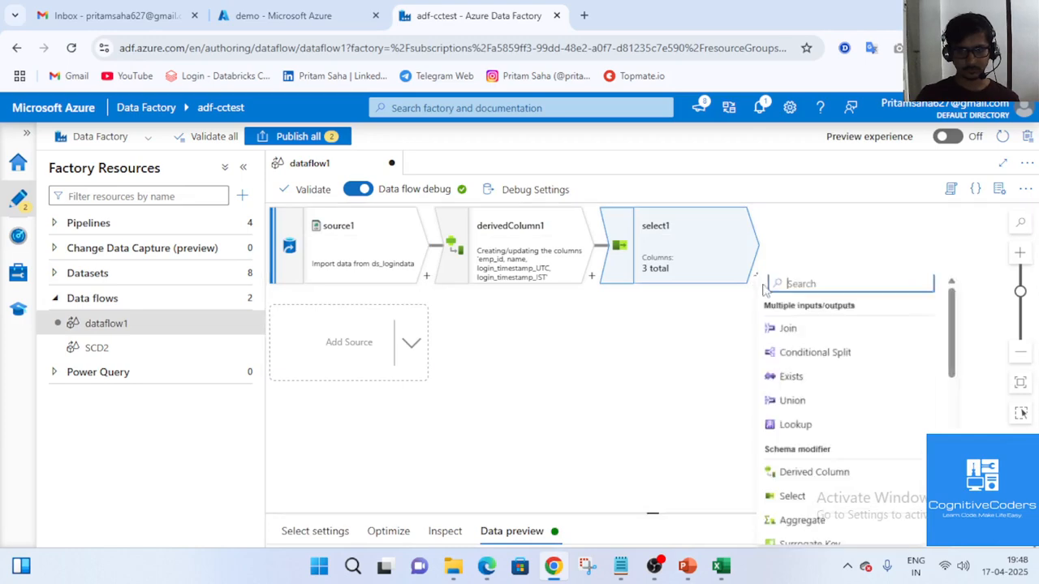
scroll(815, 499, "down", 5)
scroll(811, 519, "down", 3)
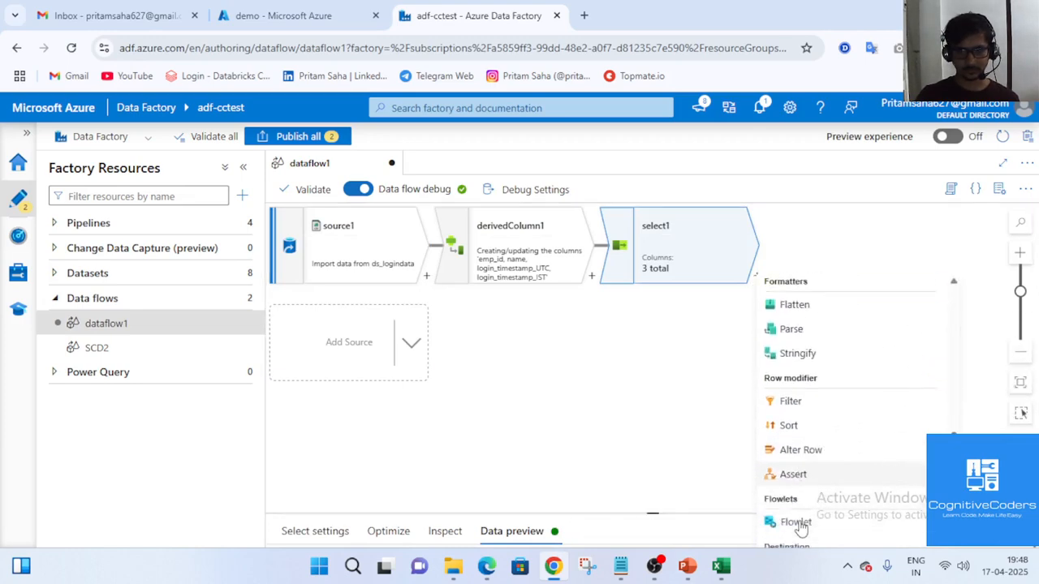
left_click(788, 537)
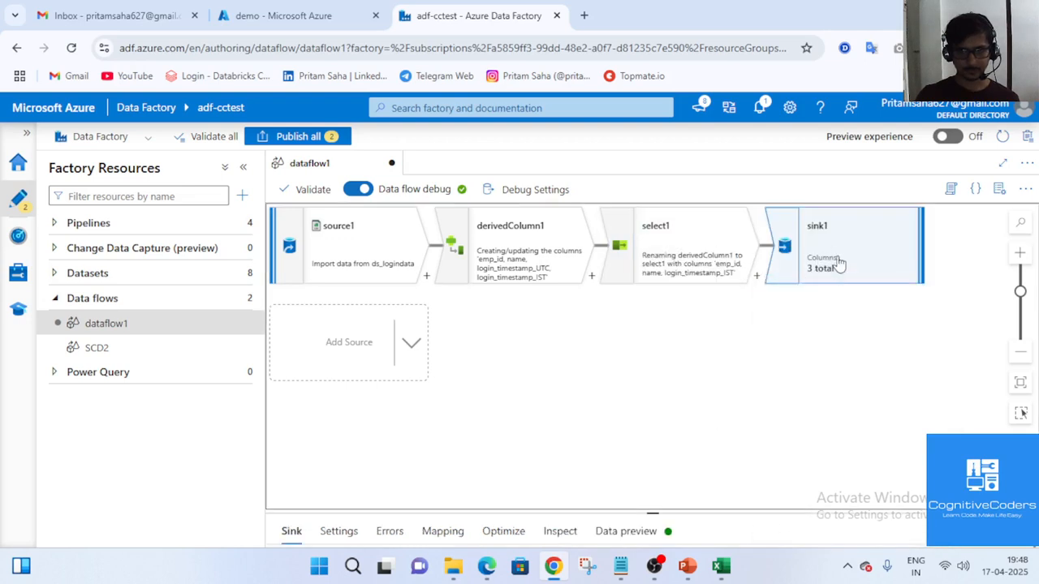
- Set the dataset of sink1 to ds_empsink
left_click(1023, 537)
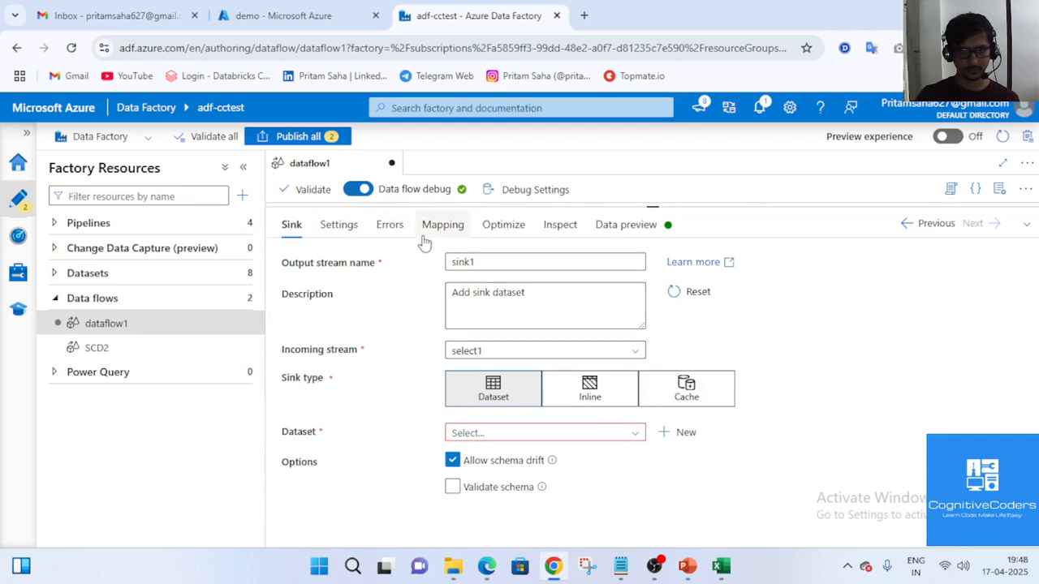
left_click(630, 438)
scroll(565, 499, "down", 4)
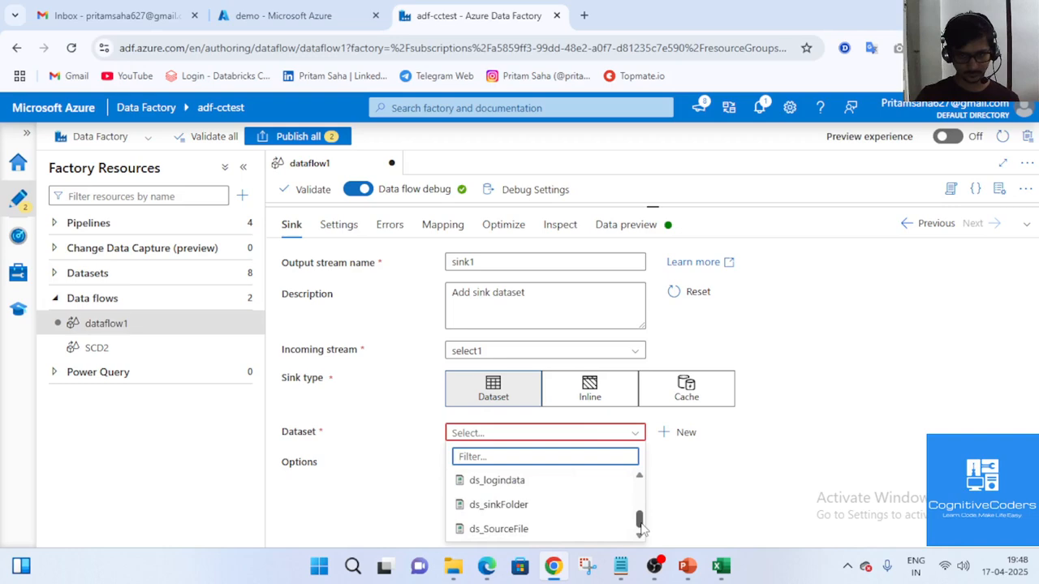
left_click_drag(641, 527, 641, 511)
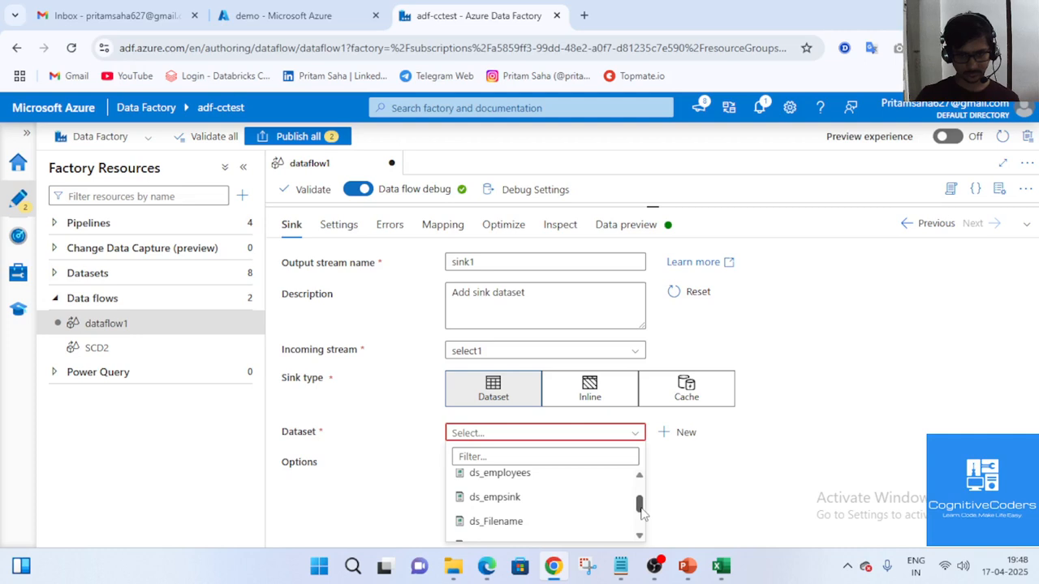
left_click(494, 496)
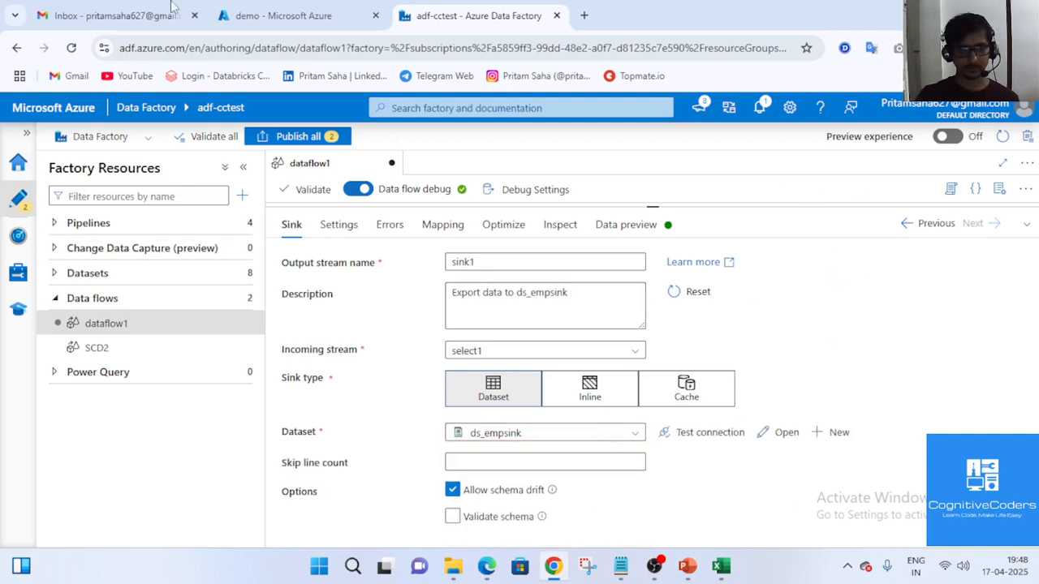
- Switch to the demo container in the Azure portal and delete Aus_employees.csv and Ind_employees.csv from the sink folder, refreshing the blob list
left_click(288, 18)
left_click(408, 207)
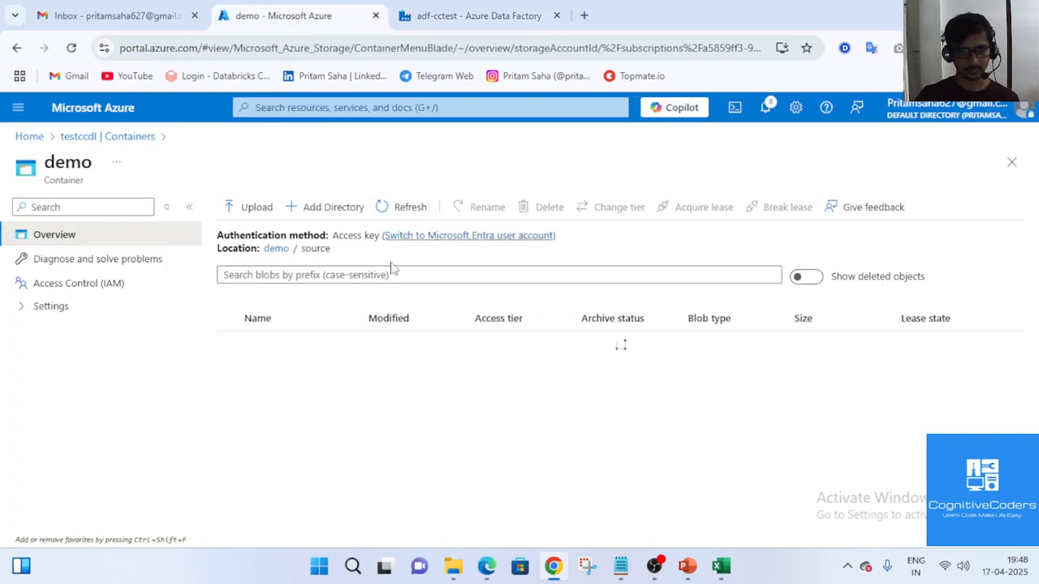
left_click(302, 342)
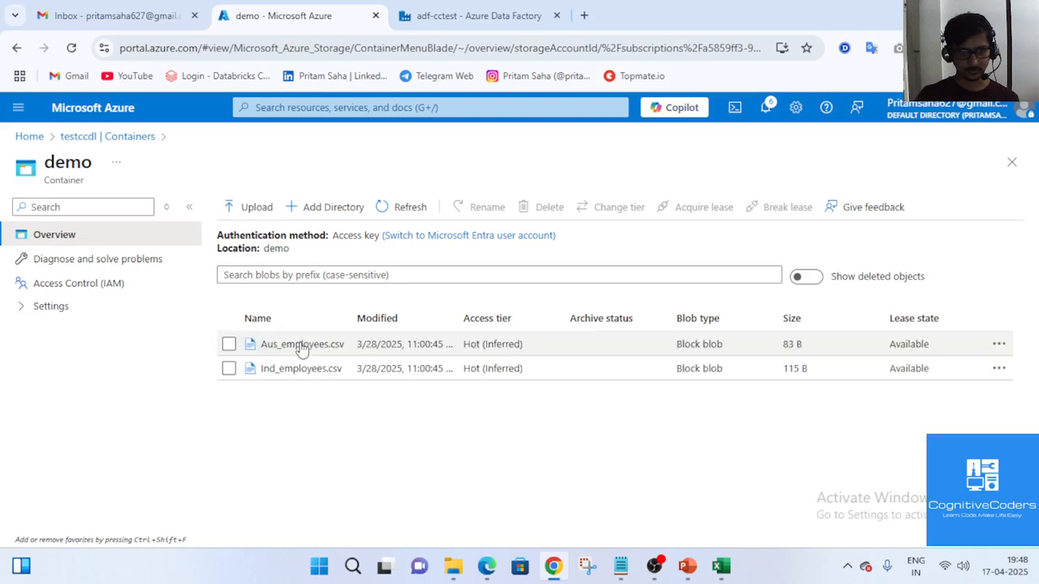
left_click(228, 344)
left_click(228, 368)
left_click(521, 212)
left_click(503, 419)
left_click(411, 209)
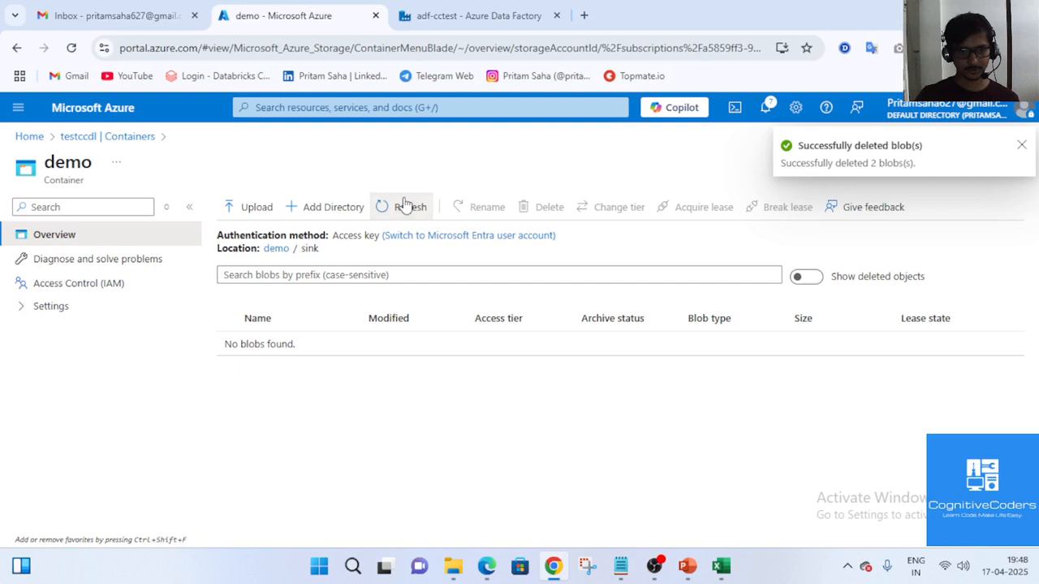
- Return to Data Factory, create a new pipeline and place dataflow1 on its canvas as a Data flow activity
left_click(479, 16)
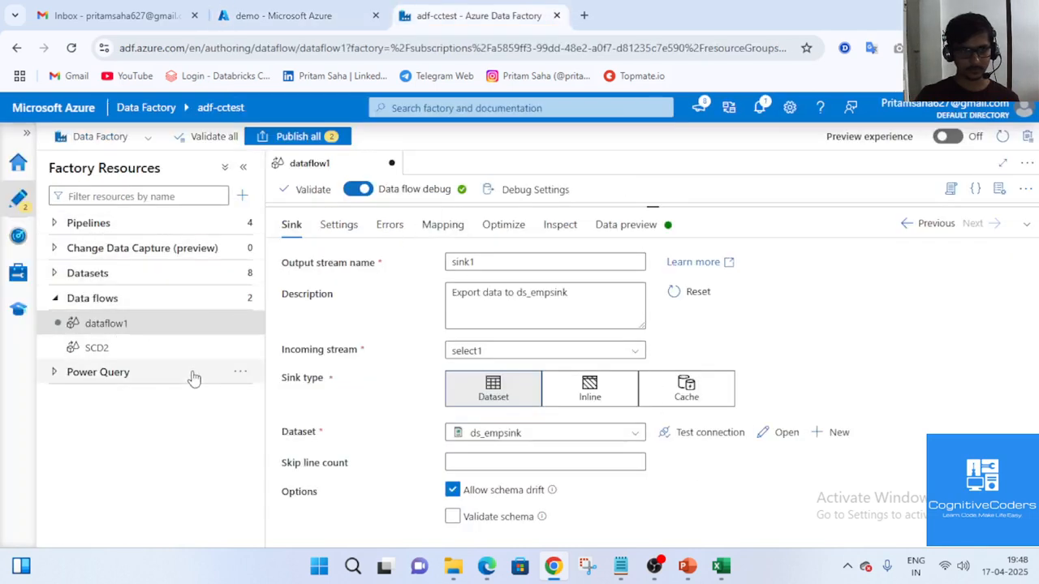
left_click(240, 222)
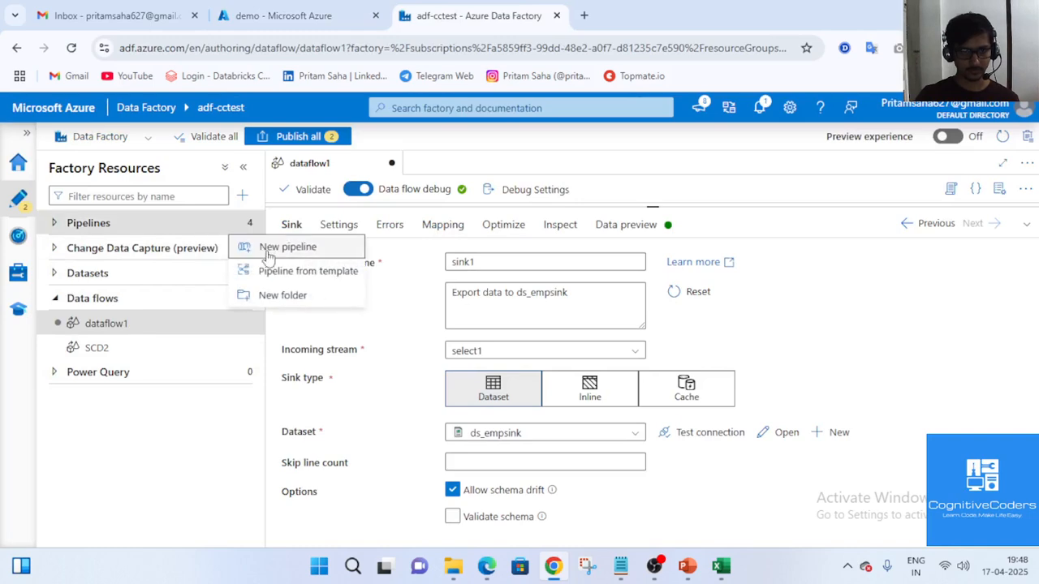
left_click(287, 247)
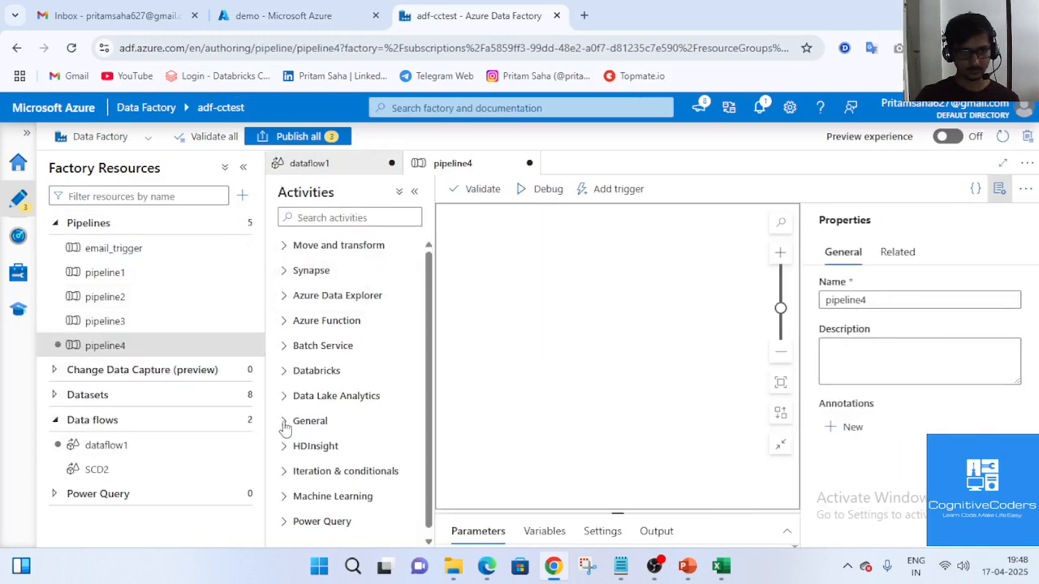
left_click_drag(136, 456, 526, 344)
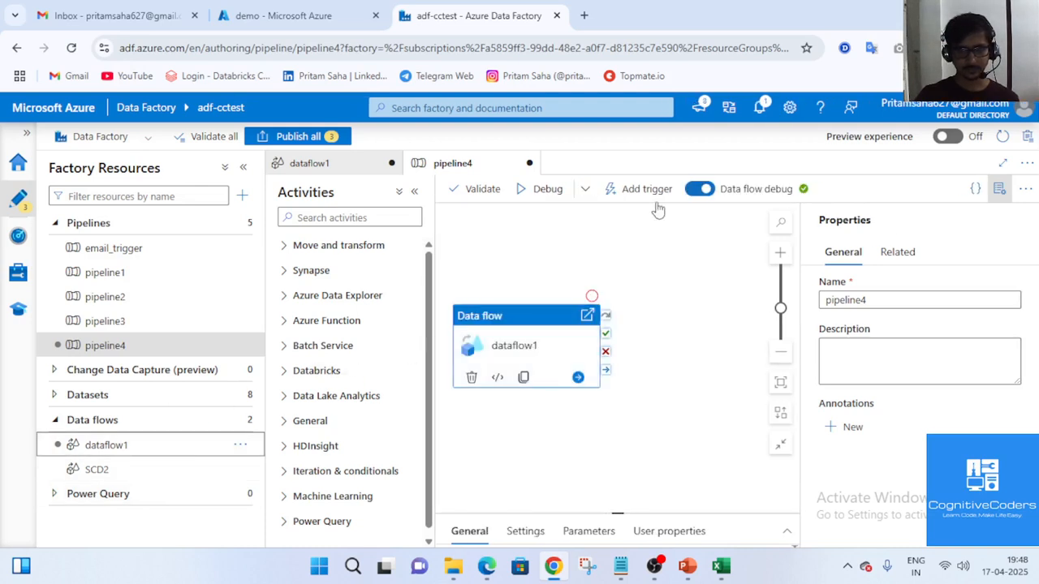
- Run the pipeline in debug mode, hide its properties and follow the dataflow1 activity's status in the run output
left_click(547, 188)
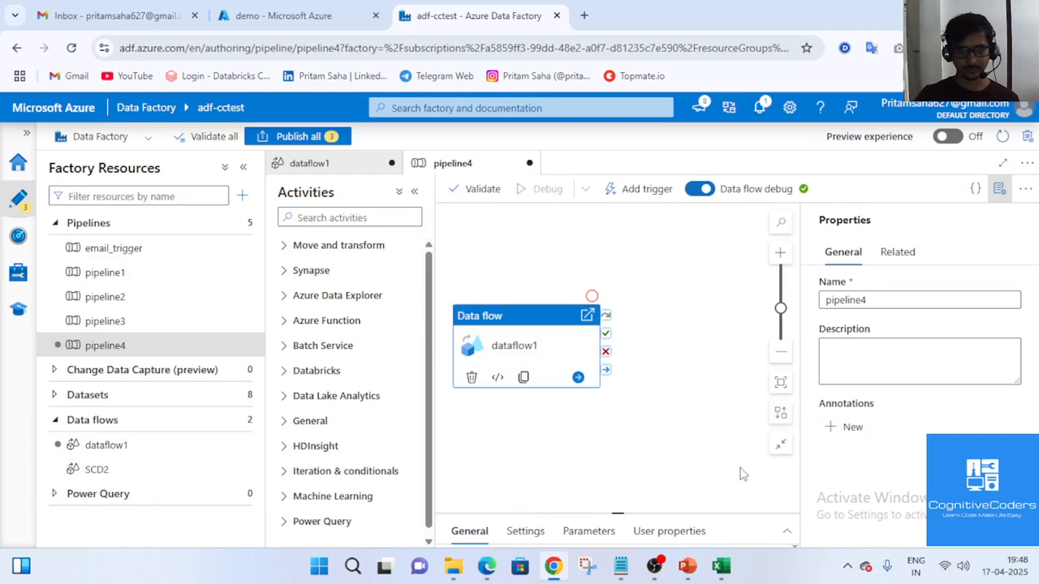
left_click(759, 404)
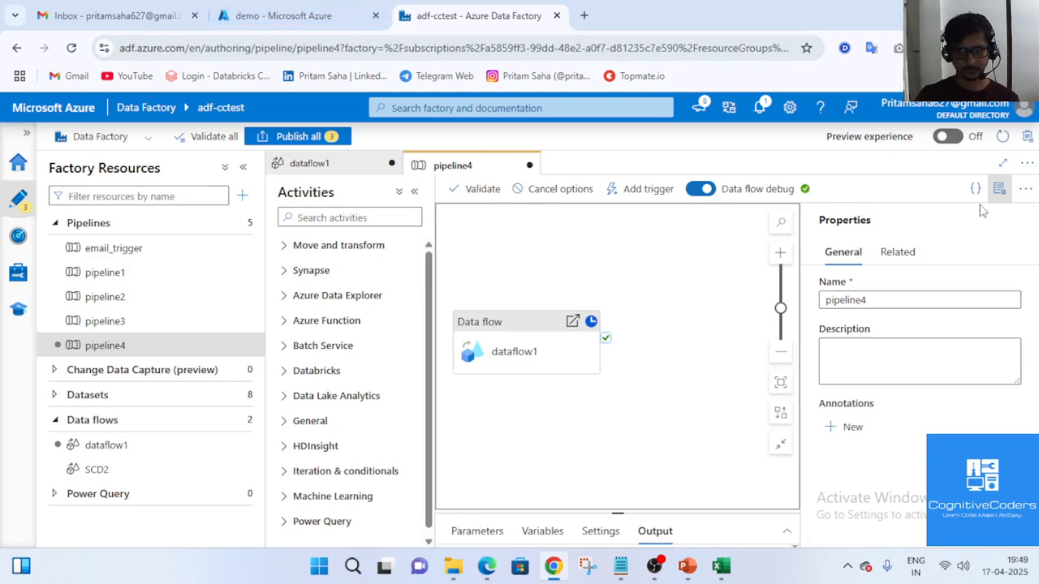
left_click(999, 188)
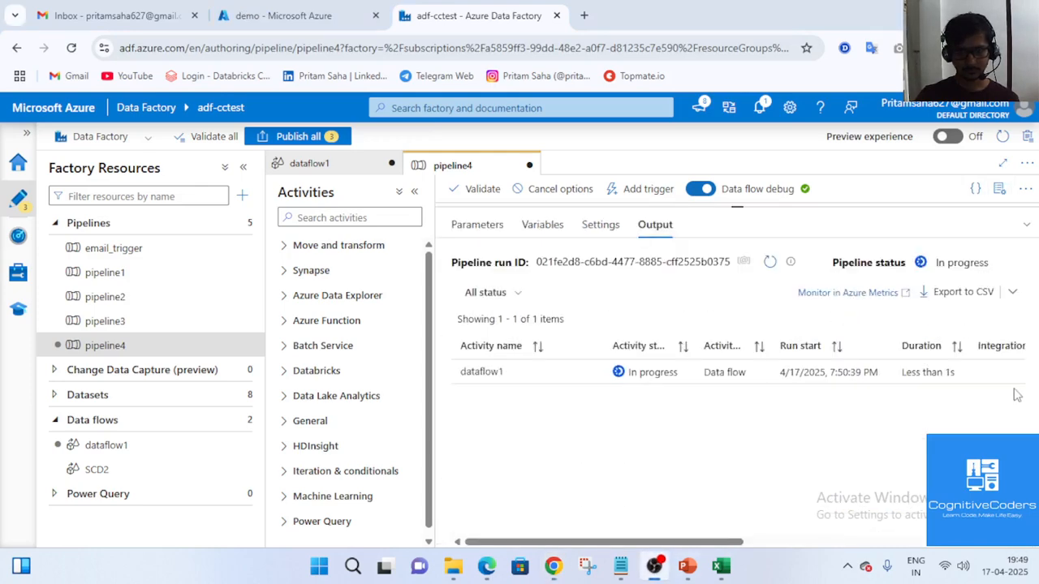
left_click(658, 571)
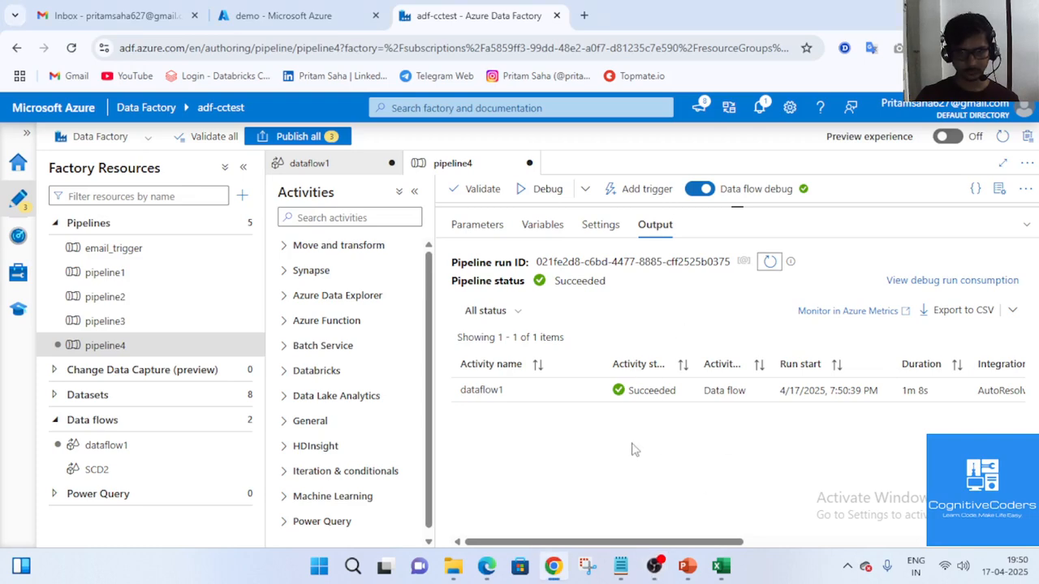
left_click(1026, 225)
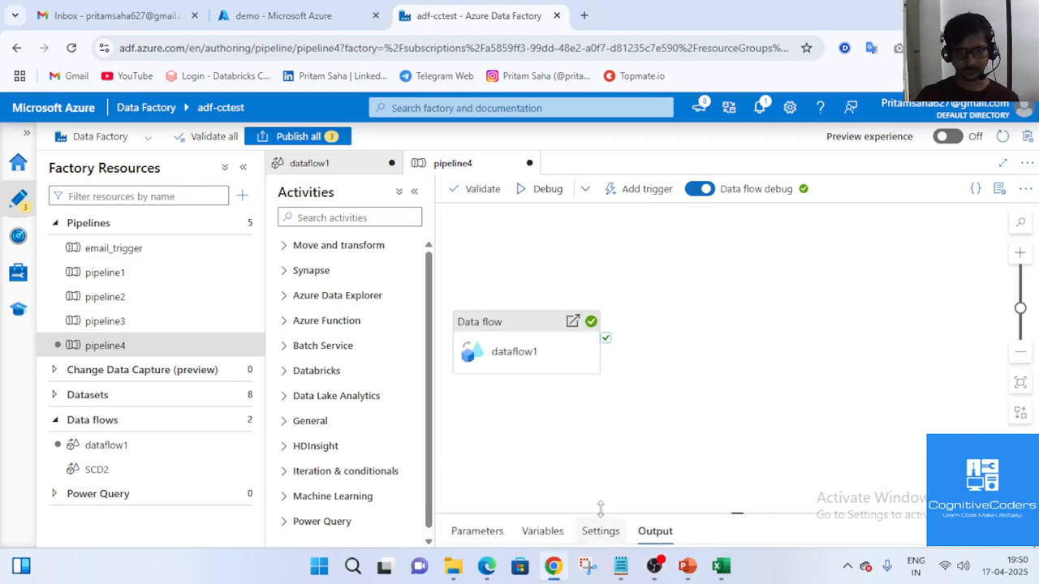
left_click(655, 530)
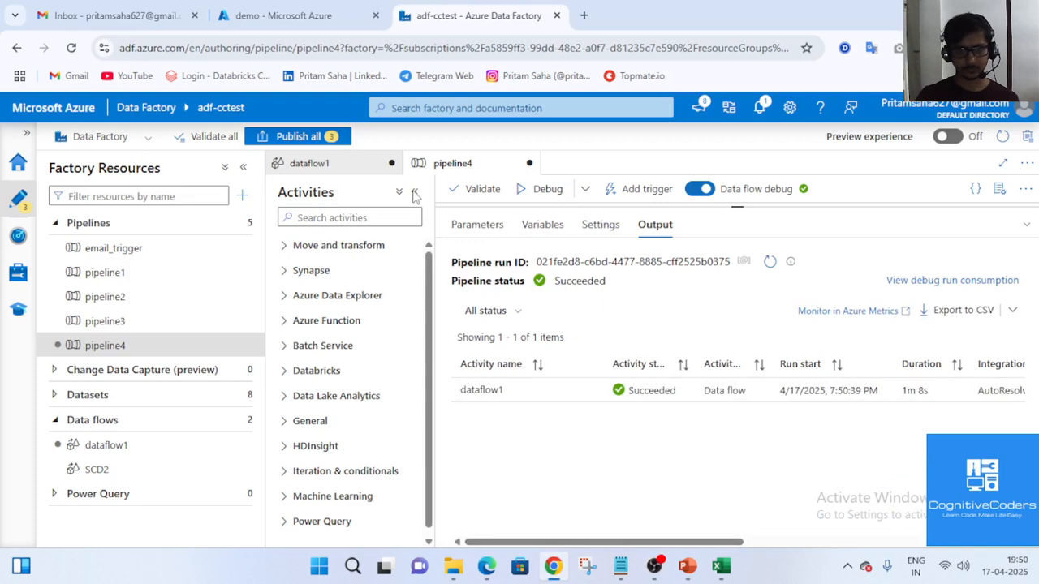
- Refresh the sink folder in the Azure portal, open the generated part-00000 file's contents and examine the login_timestamp_IST values
left_click(308, 16)
left_click(403, 207)
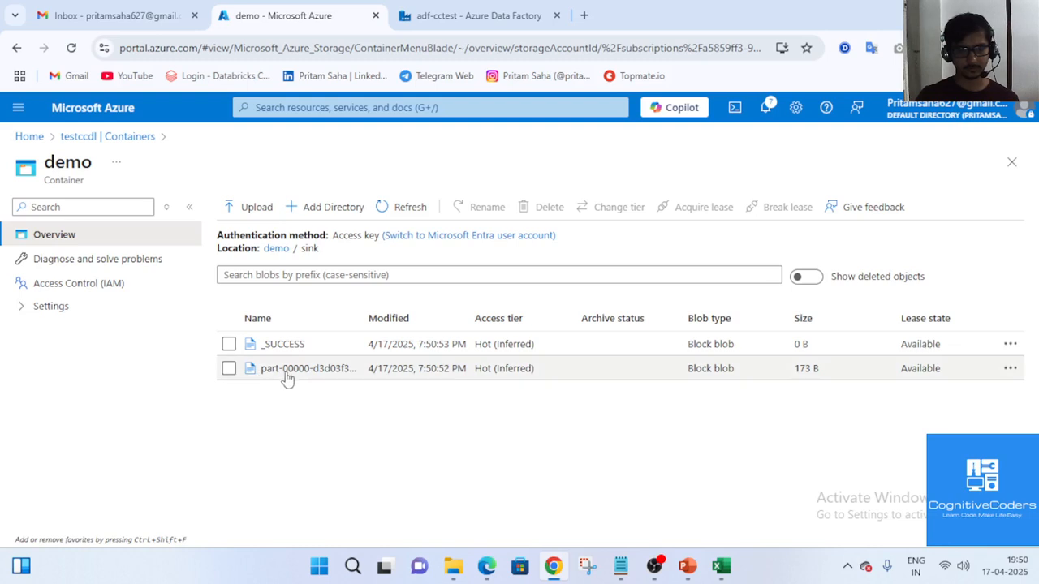
left_click(301, 369)
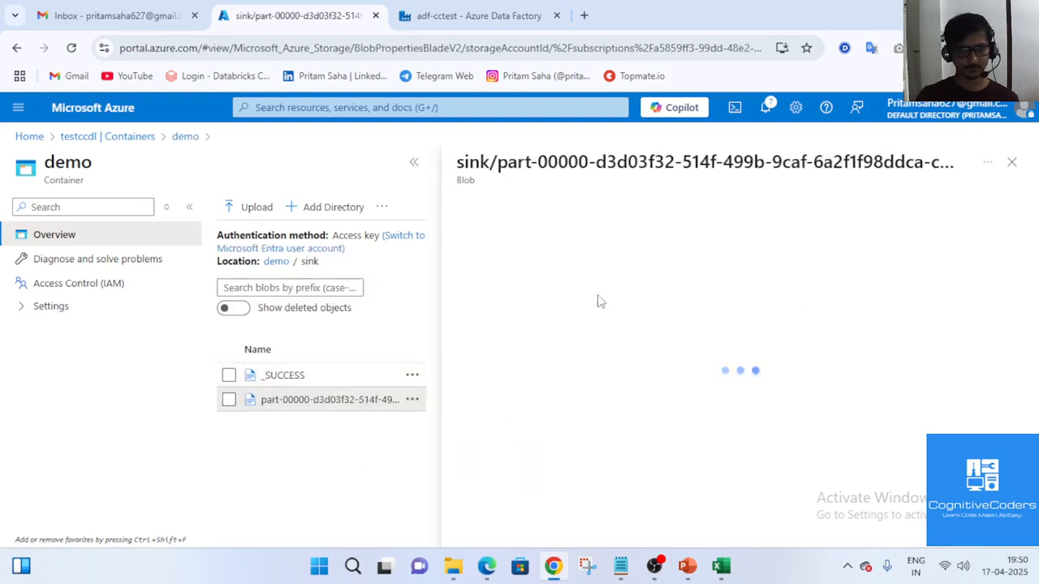
left_click(586, 251)
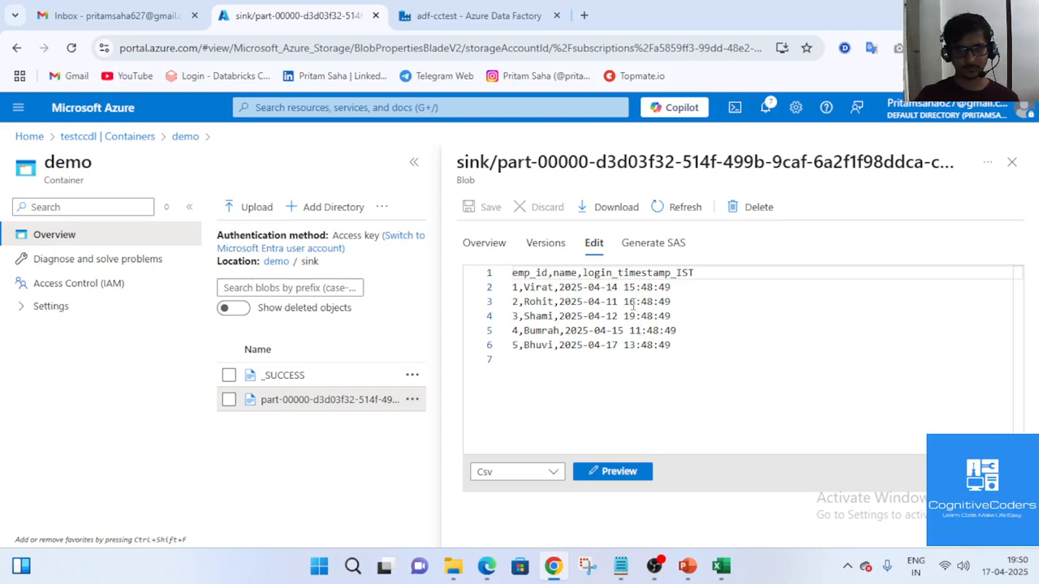
left_click_drag(624, 290, 665, 316)
left_click(666, 317)
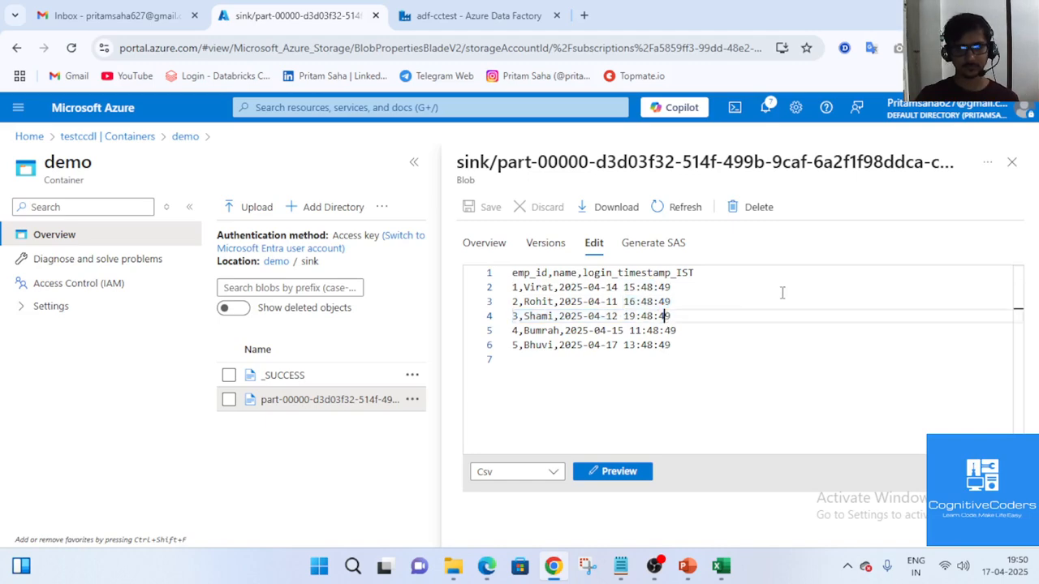
- Close the part-00000 file, switch to the CognitiveCoders YouTube channel in Microsoft Edge and look through its created playlists
left_click(1011, 162)
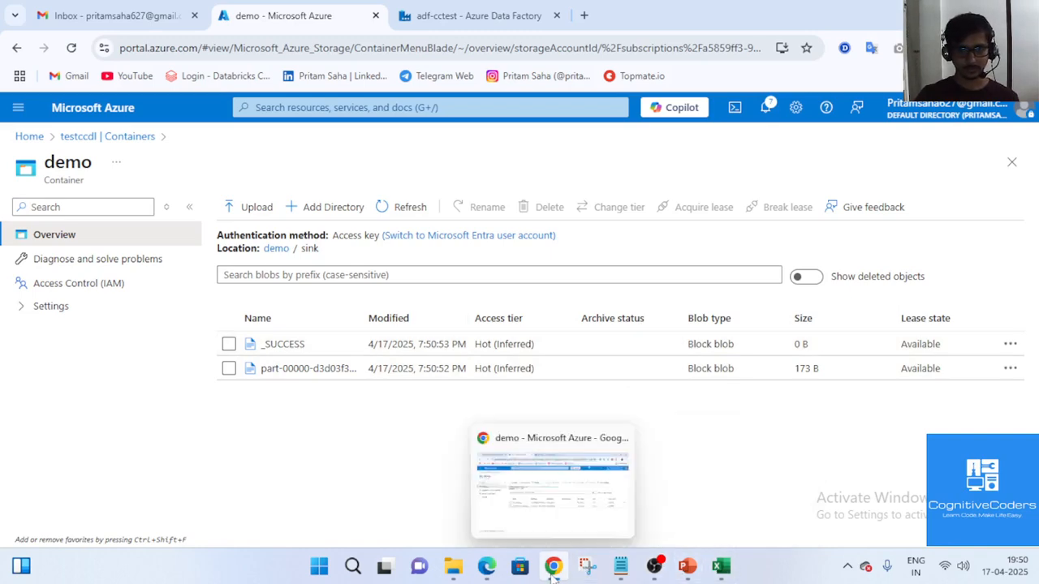
left_click(487, 567)
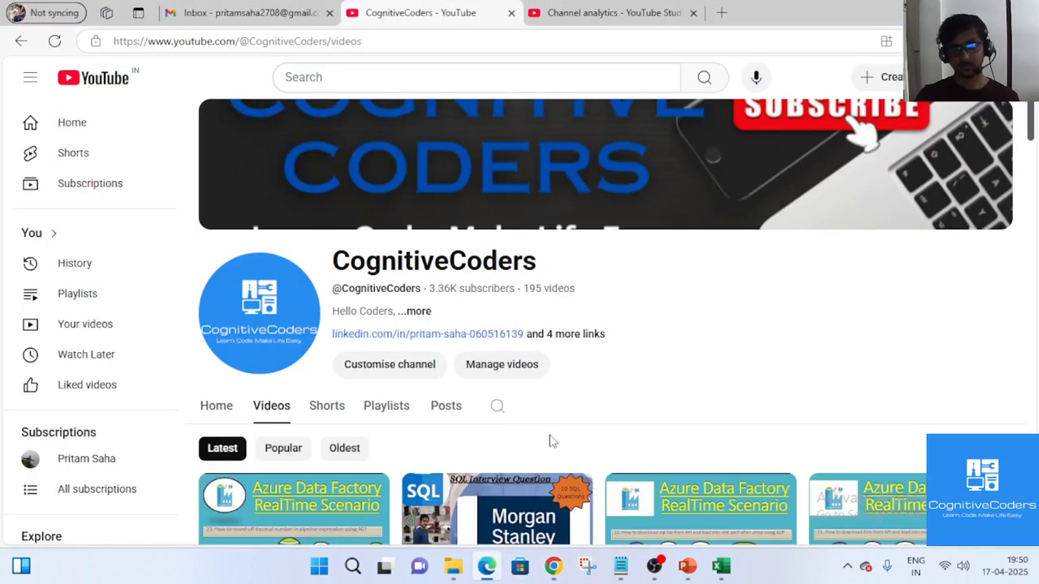
left_click(385, 414)
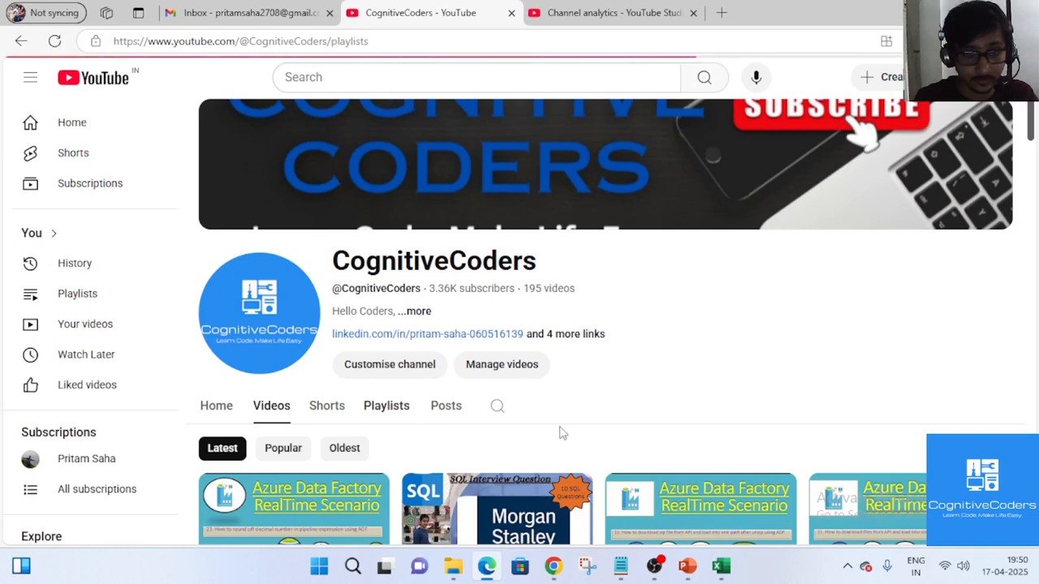
scroll(569, 438, "down", 3)
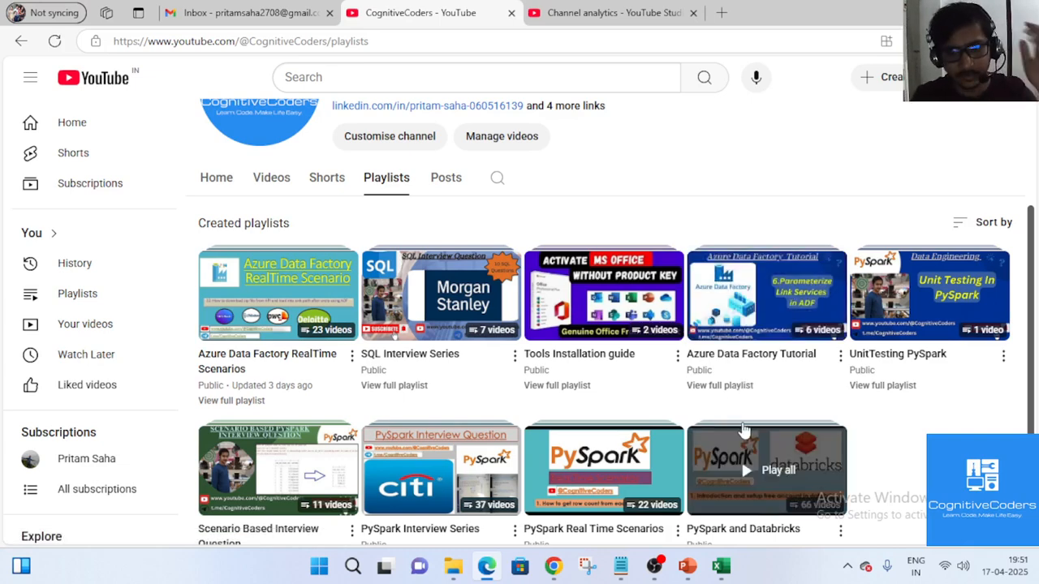
scroll(746, 434, "down", 1)
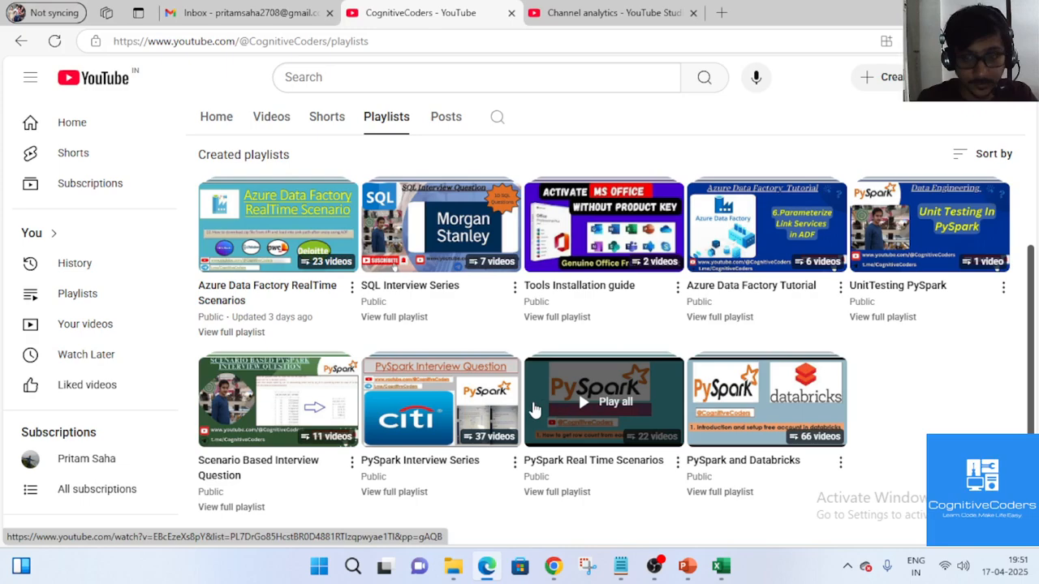
scroll(665, 344, "up", 3)
scroll(665, 344, "down", 3)
scroll(665, 344, "up", 2)
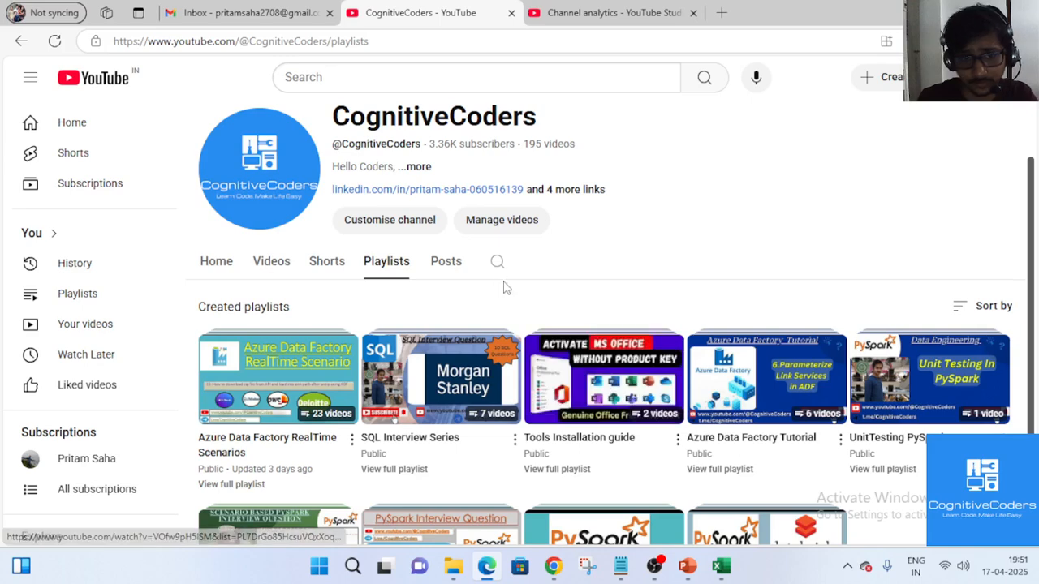
scroll(503, 286, "up", 2)
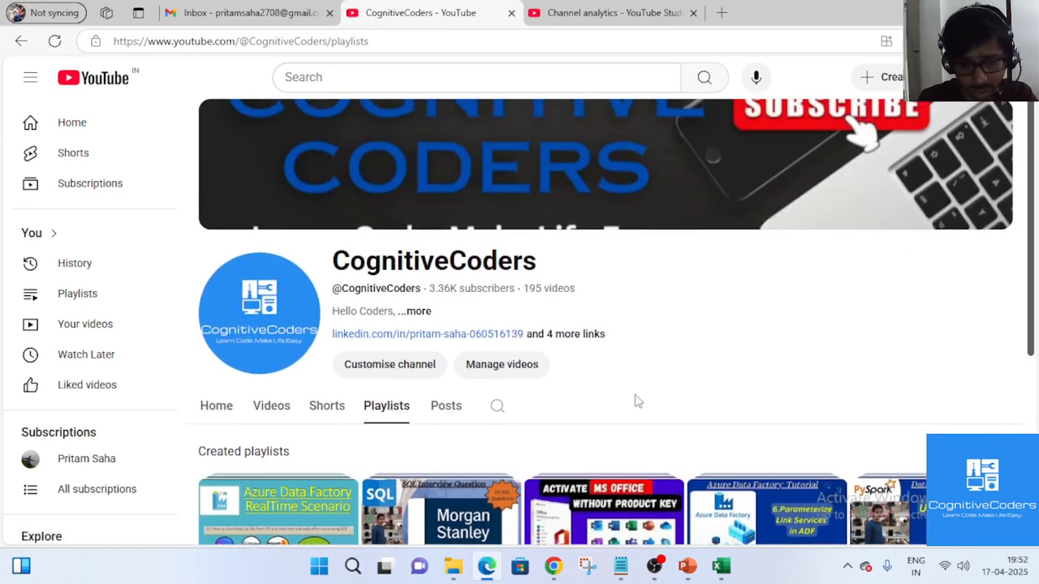